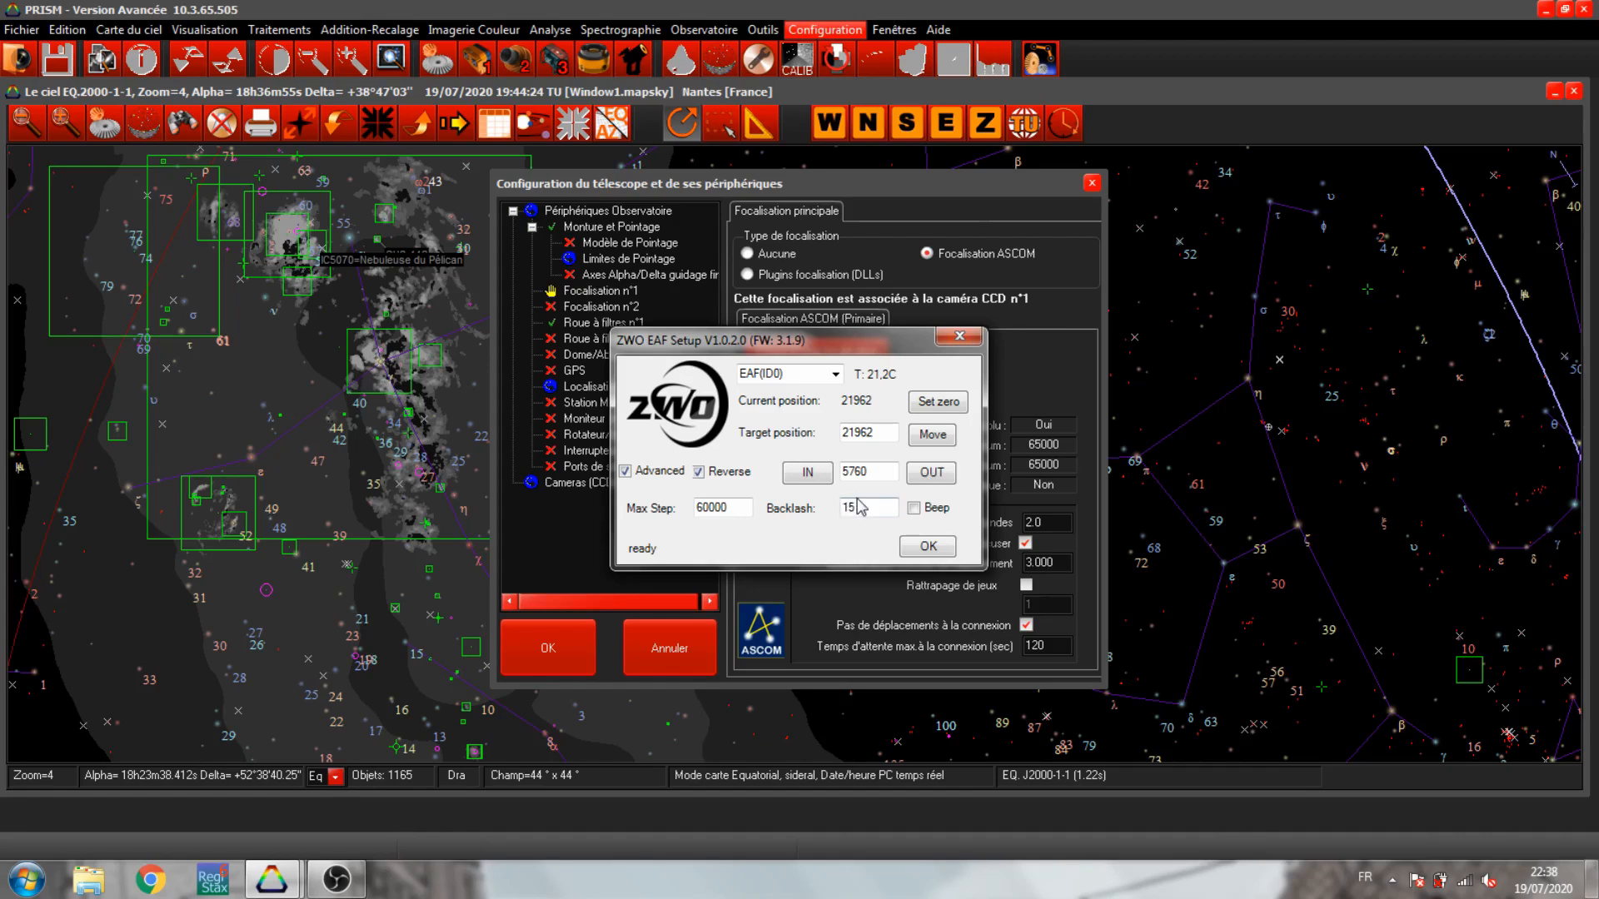
# - Hide the advanced options in the ZWO EAF setup, then accept it together with the telescope configuration
pyautogui.click(624, 472)
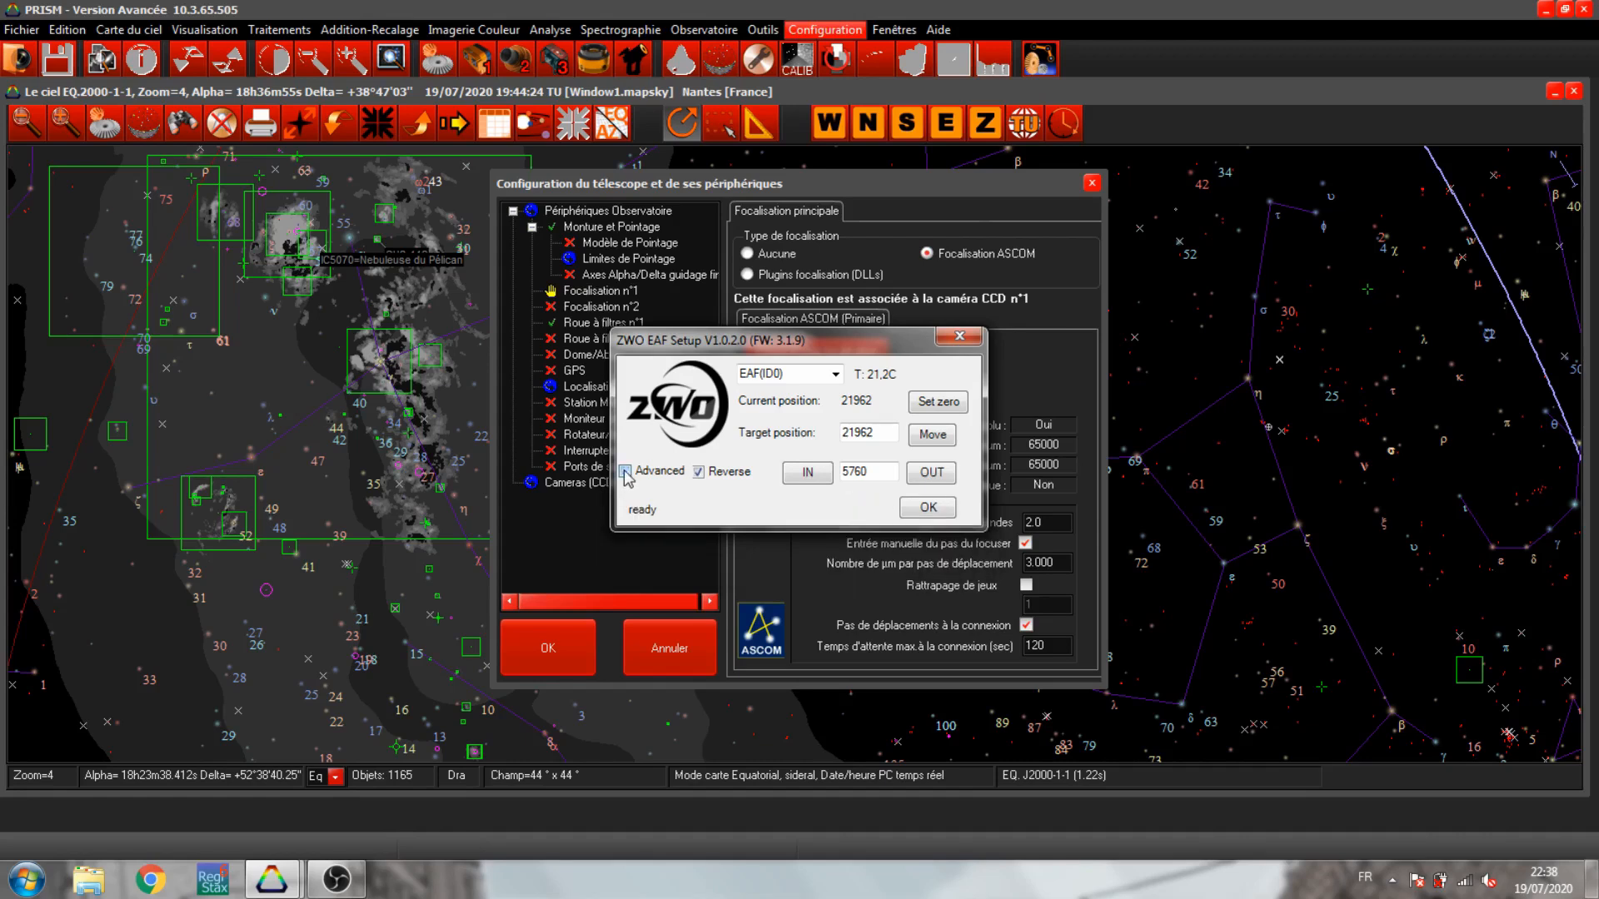
pyautogui.click(928, 509)
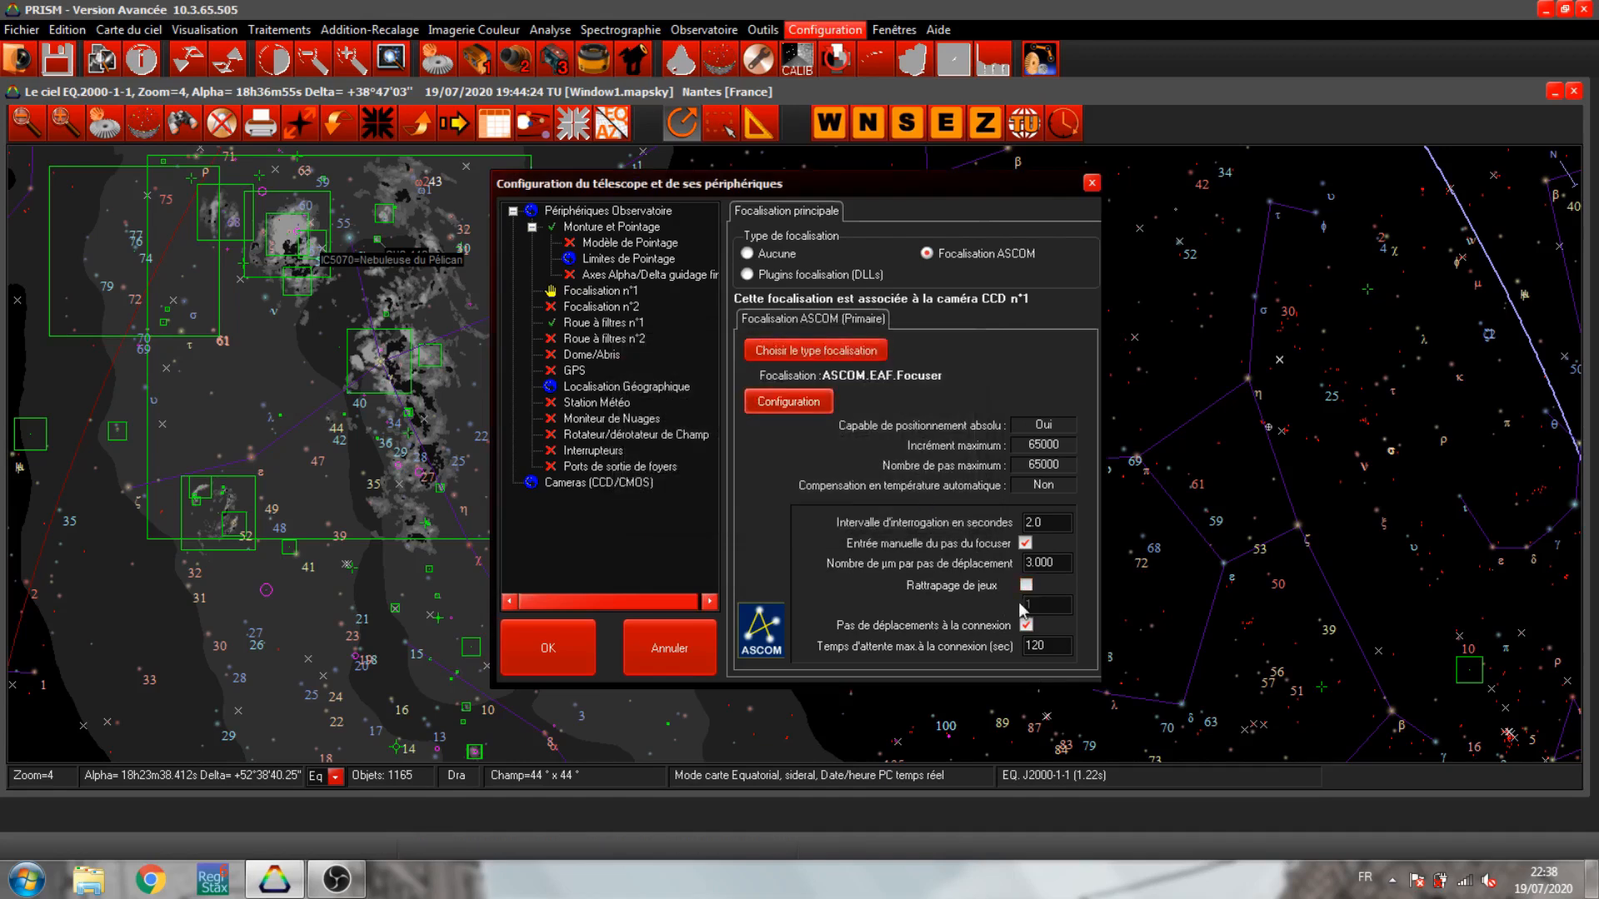
pyautogui.click(571, 647)
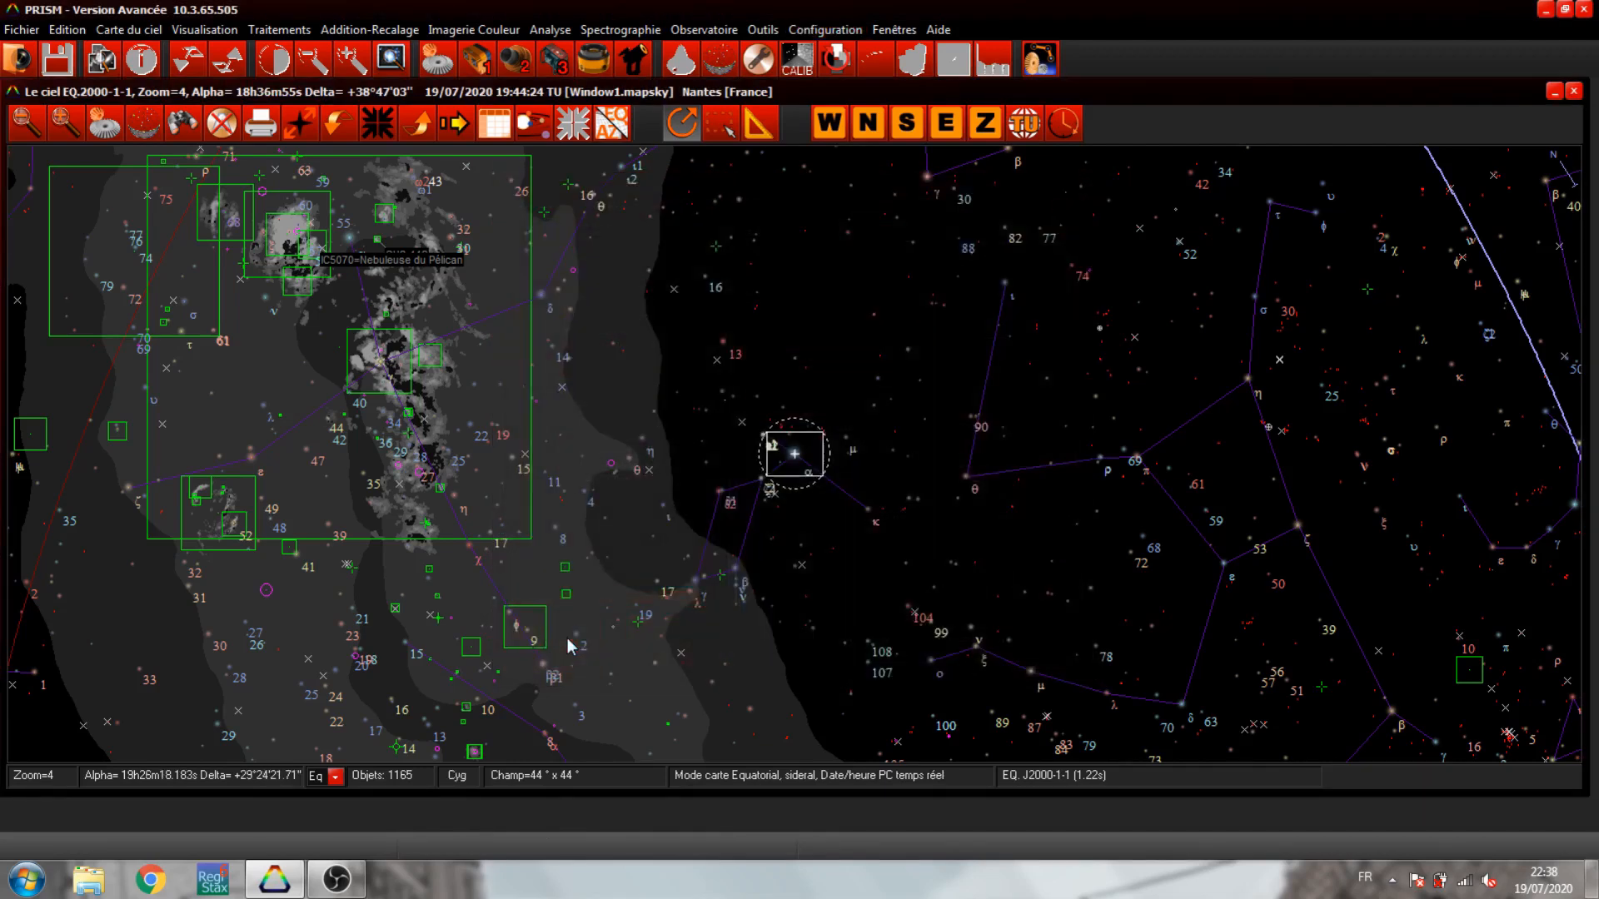
# - Connect the telescope and its peripherals, dismissing the connection report and minimising the telescope status window
pyautogui.click(644, 71)
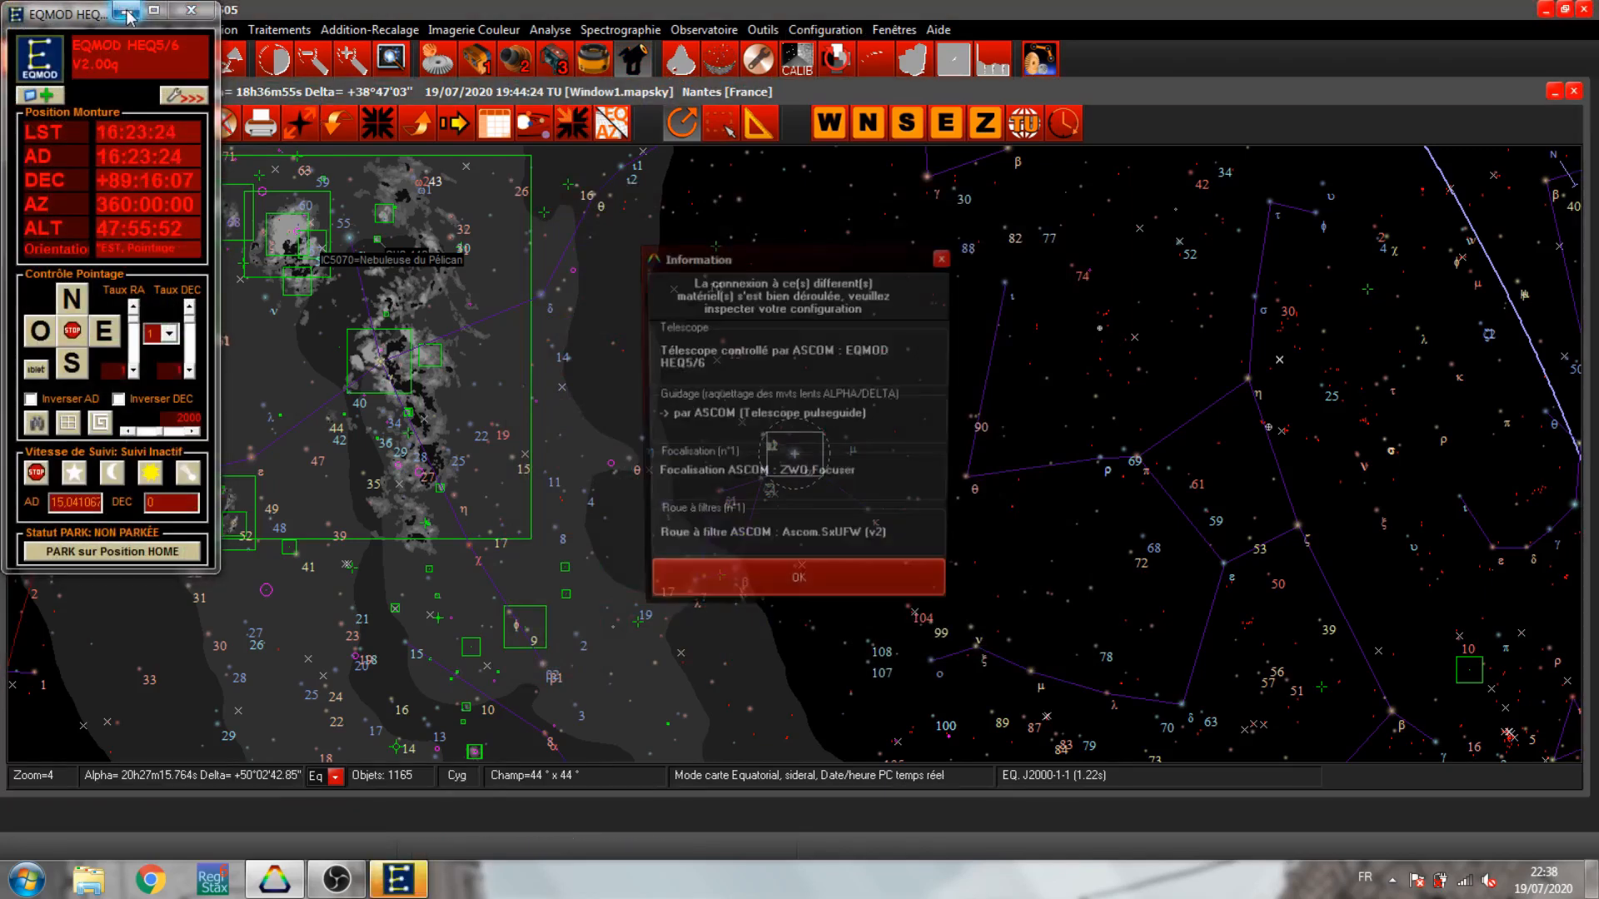
pyautogui.click(800, 588)
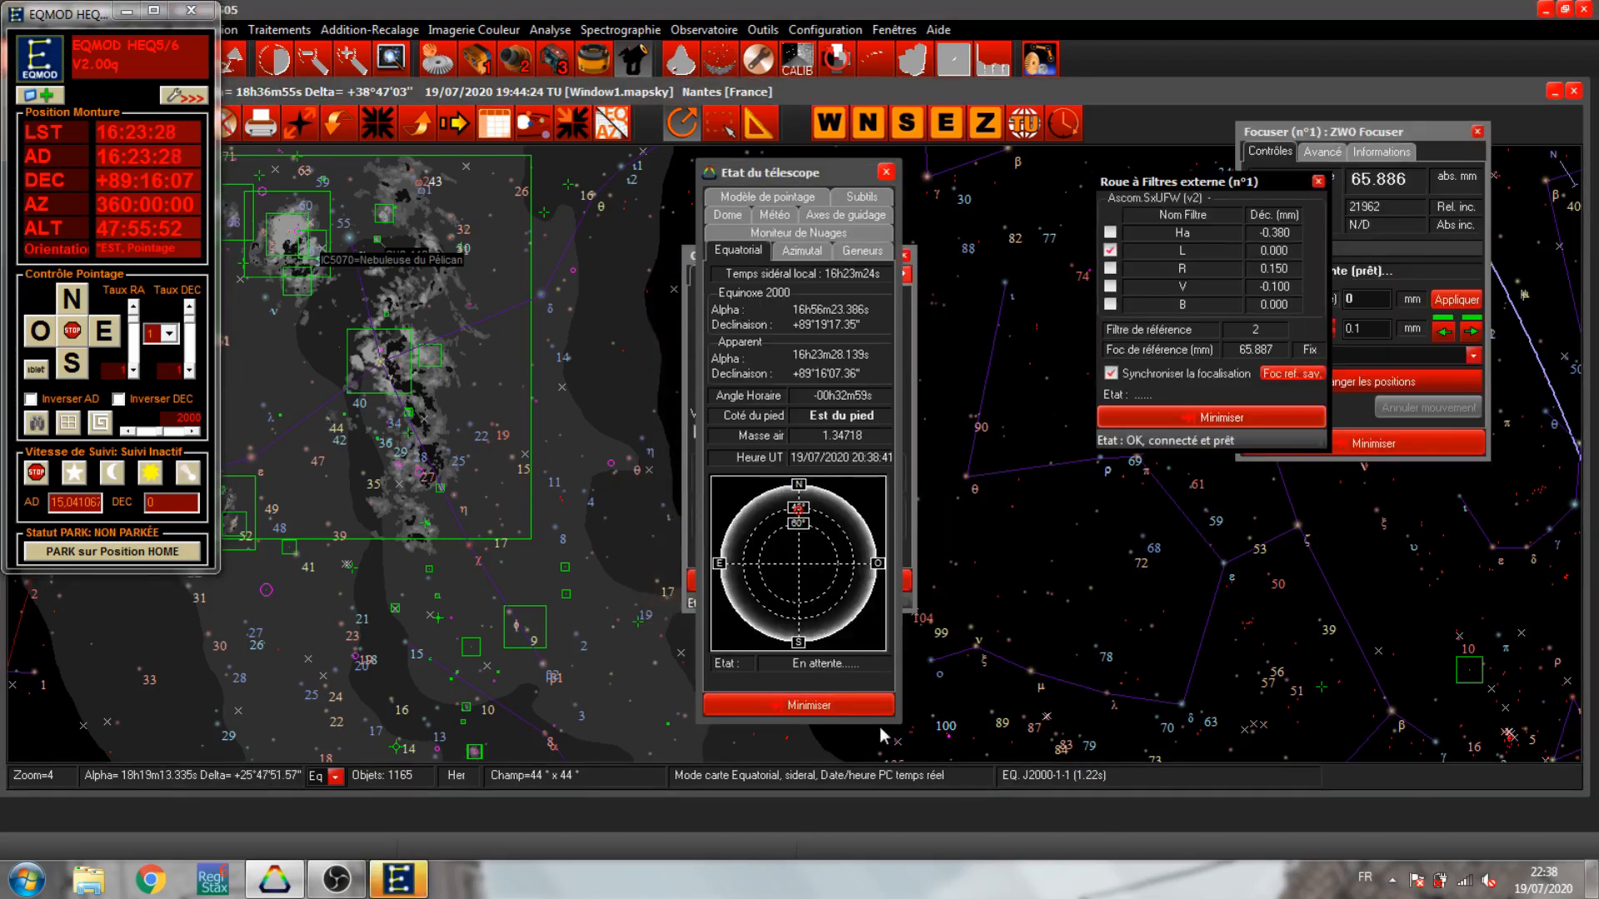
pyautogui.click(844, 706)
pyautogui.click(799, 582)
# - Slew the telescope to Vega and open the Atik camera control, with the EQMOD window minimised
pyautogui.click(794, 454)
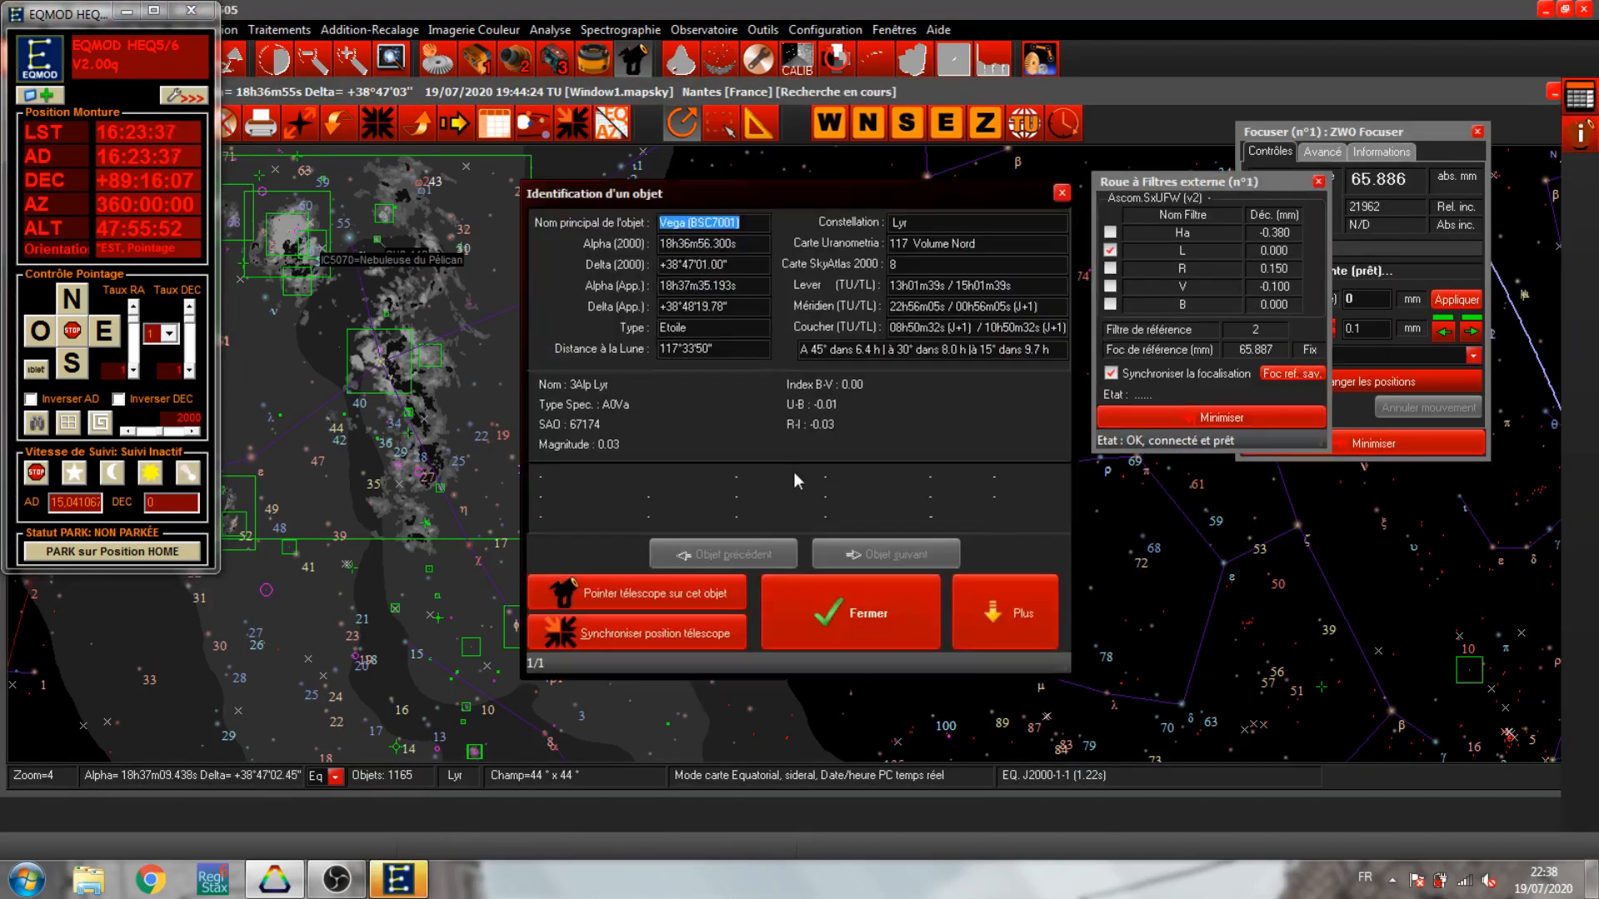
pyautogui.click(637, 596)
pyautogui.click(477, 60)
pyautogui.click(127, 12)
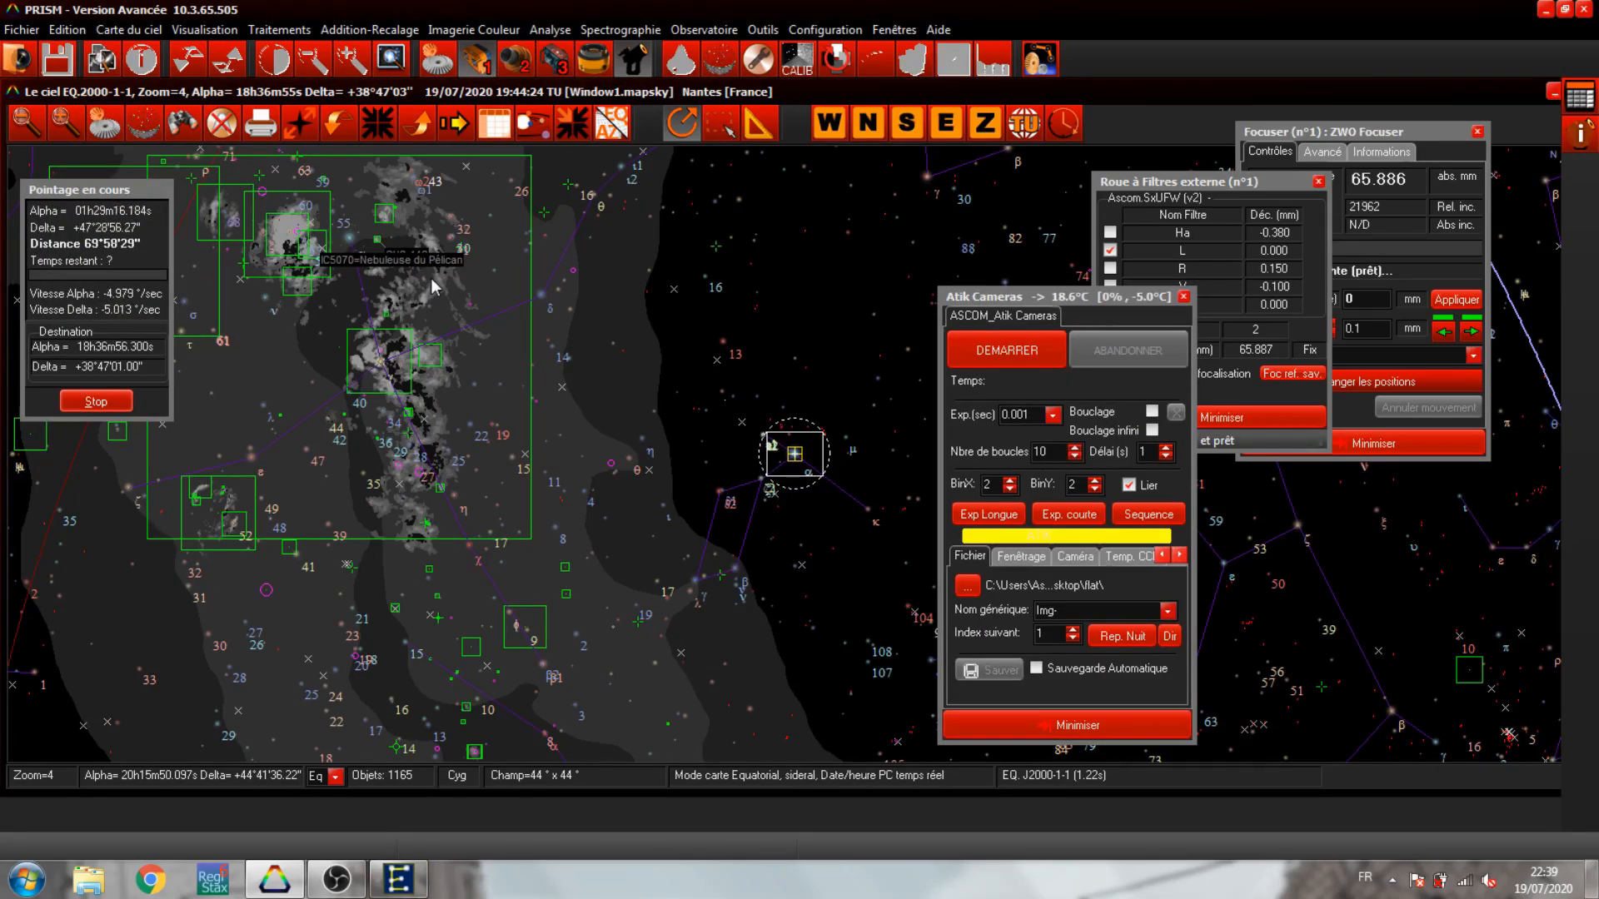
# - Set the Atik camera's exposure to 5 seconds and its linked X and Y binning to 1
pyautogui.doubleClick(1016, 415)
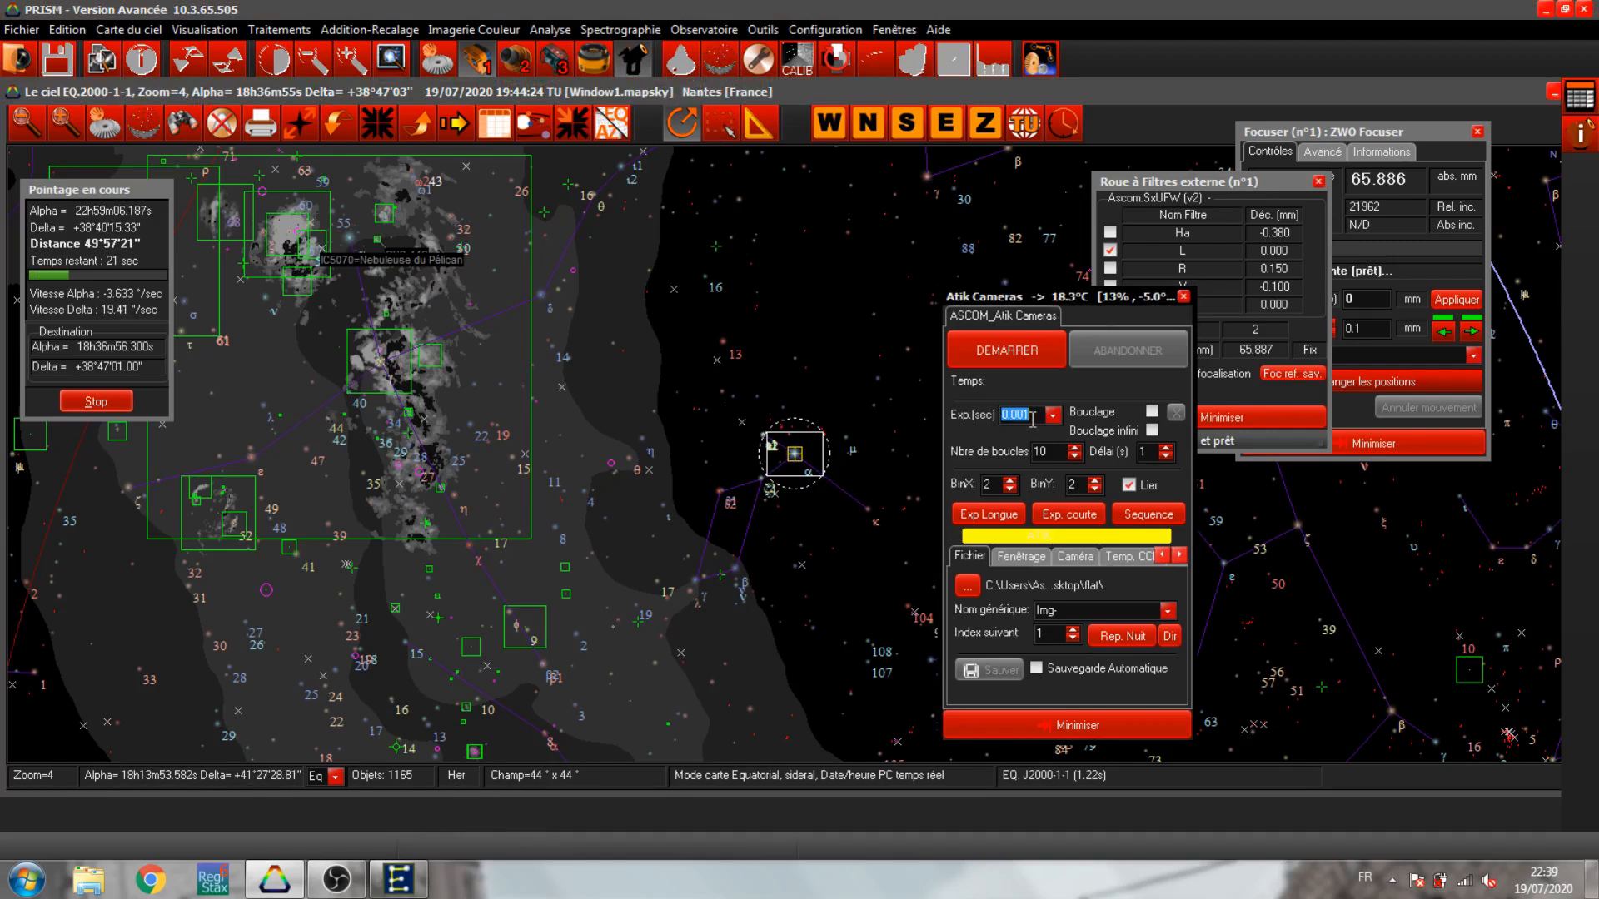
pyautogui.write('5')
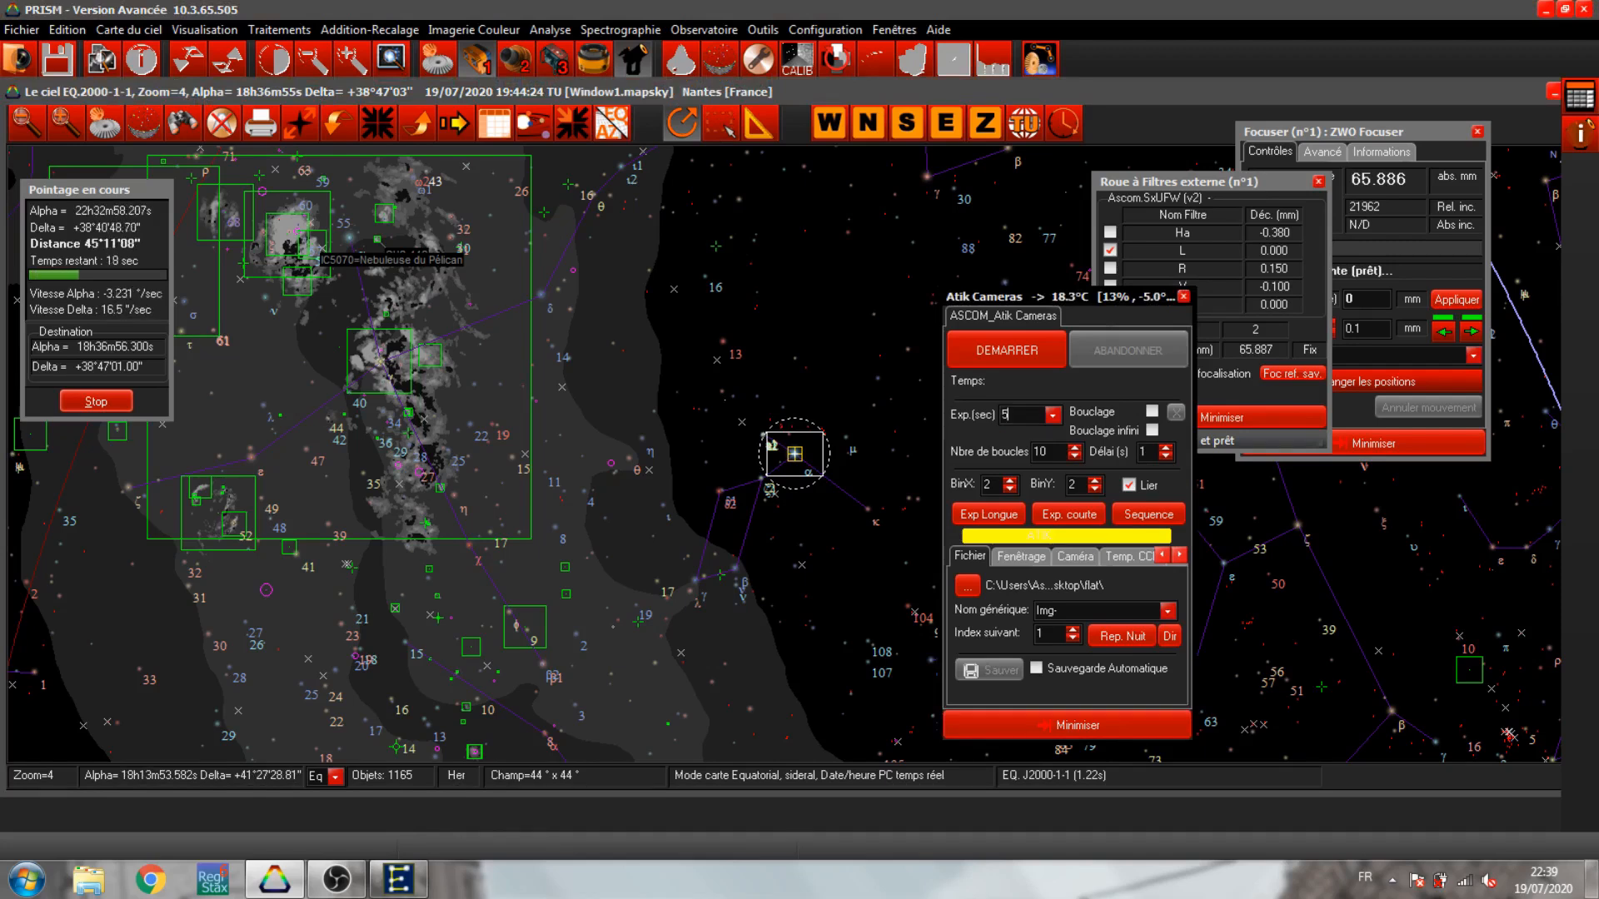
pyautogui.click(1010, 491)
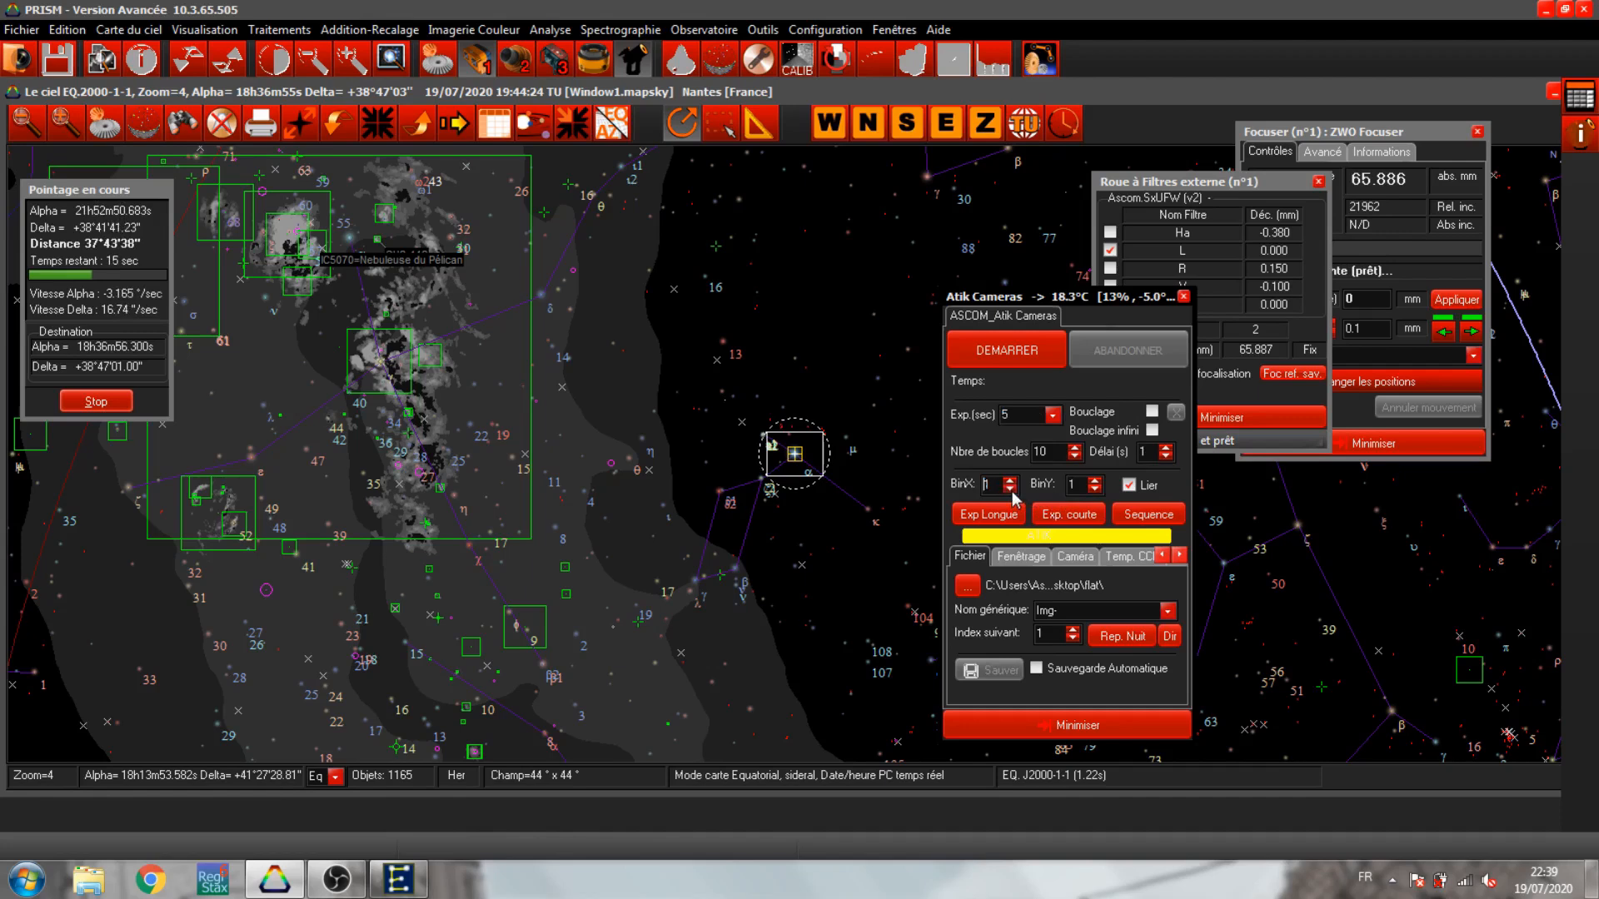
# - Show the camera's windowing settings and free up the sky map by moving the camera control and minimising the filter wheel
pyautogui.click(1114, 558)
pyautogui.click(1164, 556)
pyautogui.moveTo(1035, 298); pyautogui.dragTo(1325, 300)
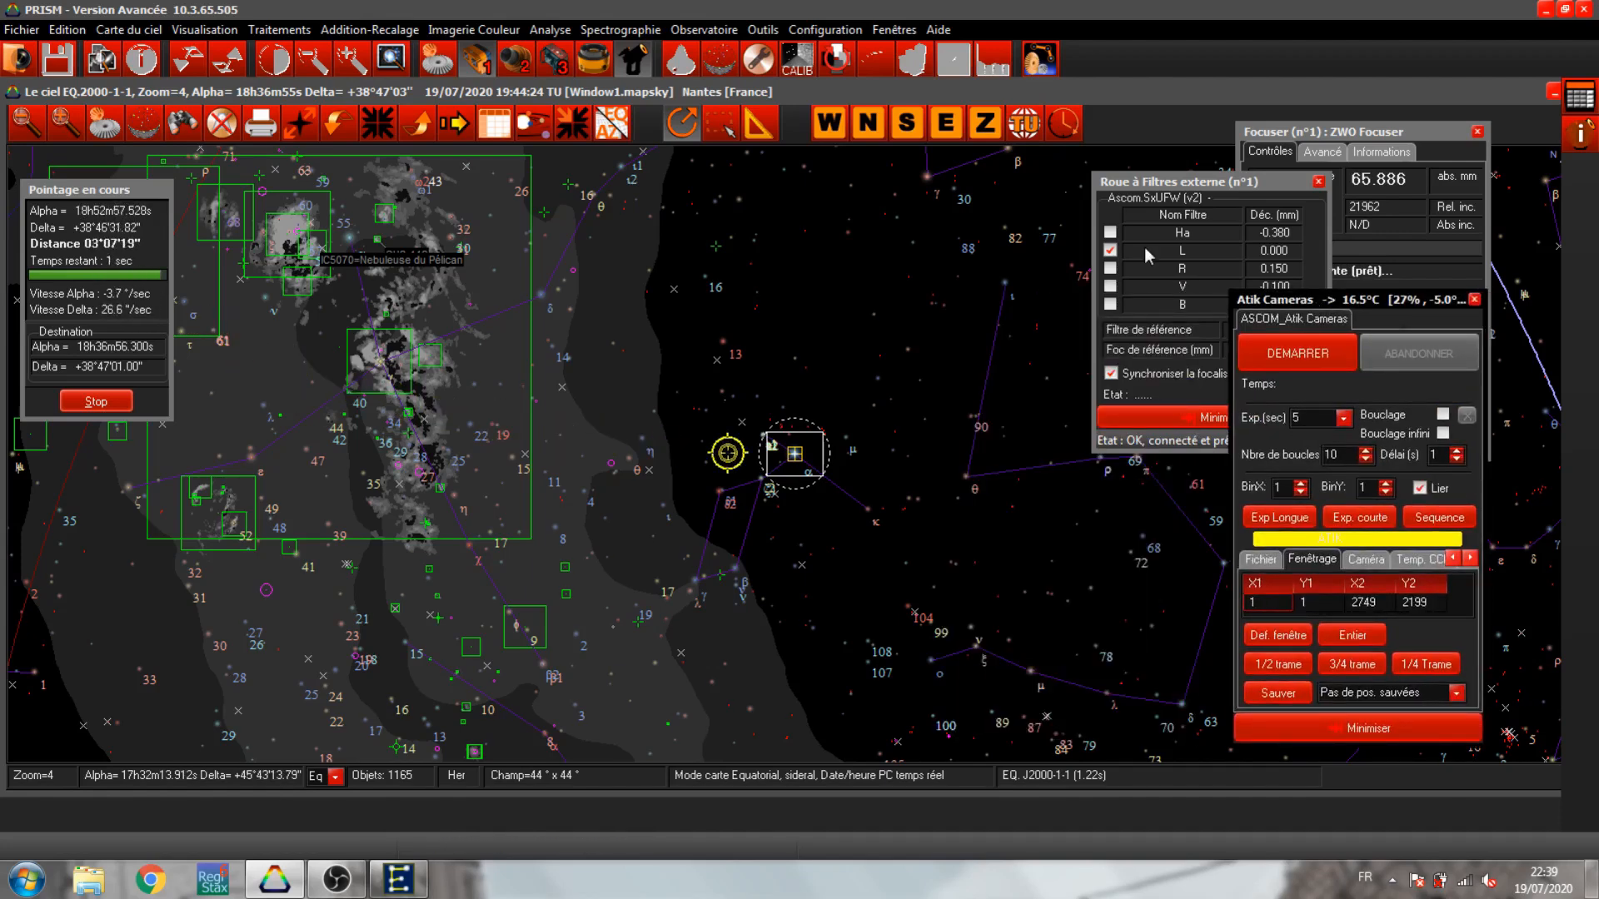
pyautogui.moveTo(1211, 189); pyautogui.dragTo(1175, 169)
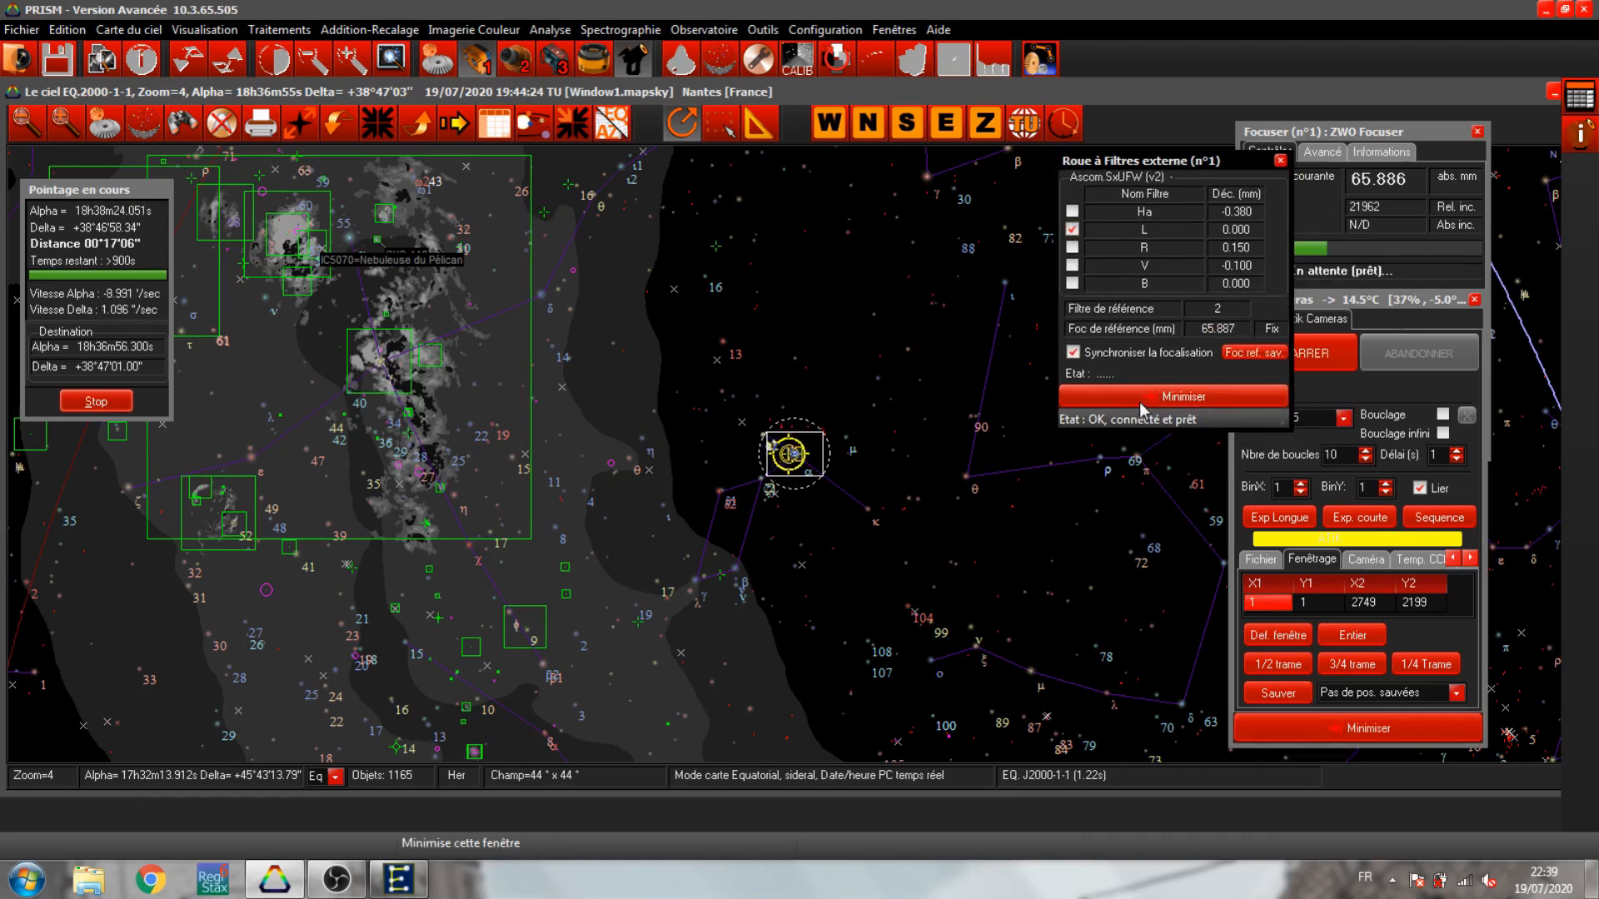
pyautogui.click(1139, 401)
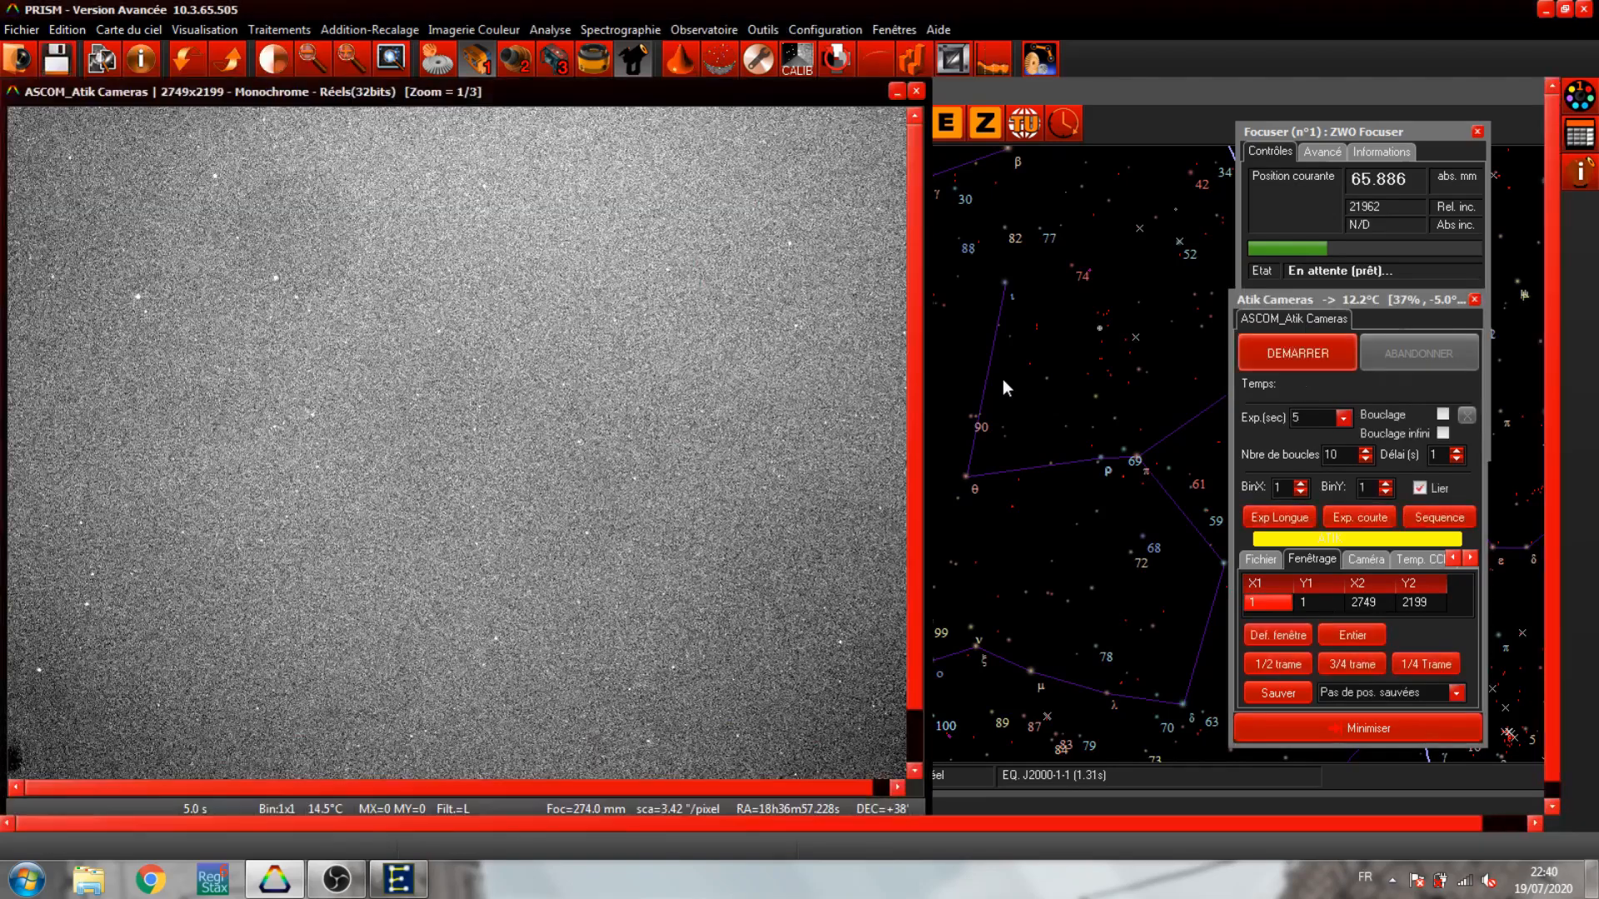
# - Take a 10-second exposure and calibrate the telescope's position on it using the GSC-ACT catalogue and a 15-degree search distance
pyautogui.click(1301, 361)
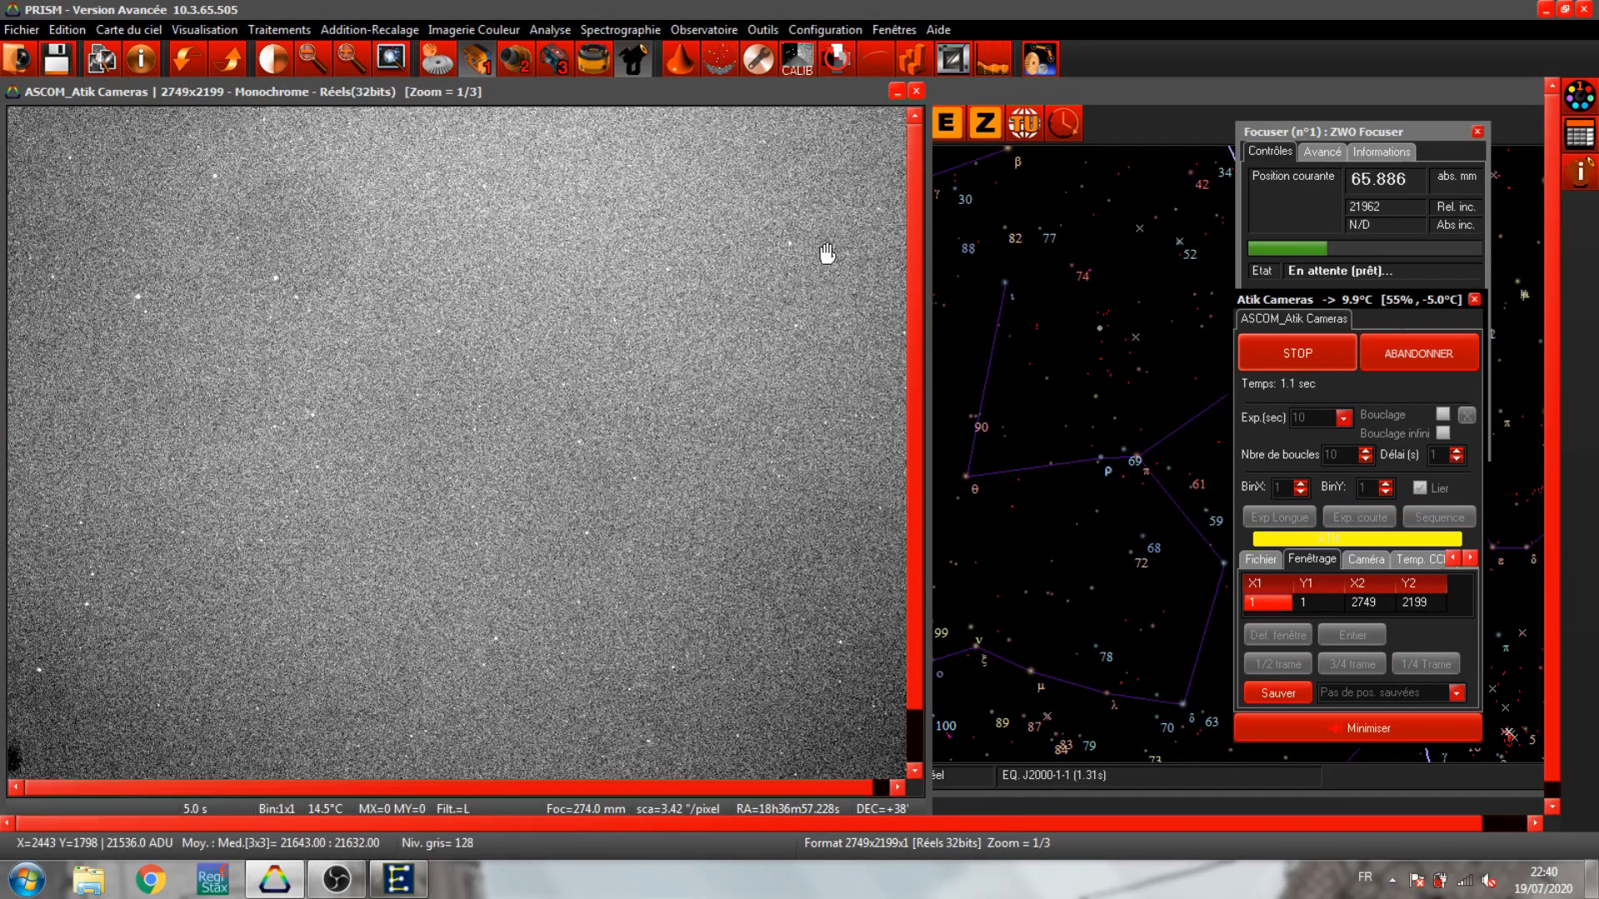
pyautogui.click(698, 33)
pyautogui.click(733, 52)
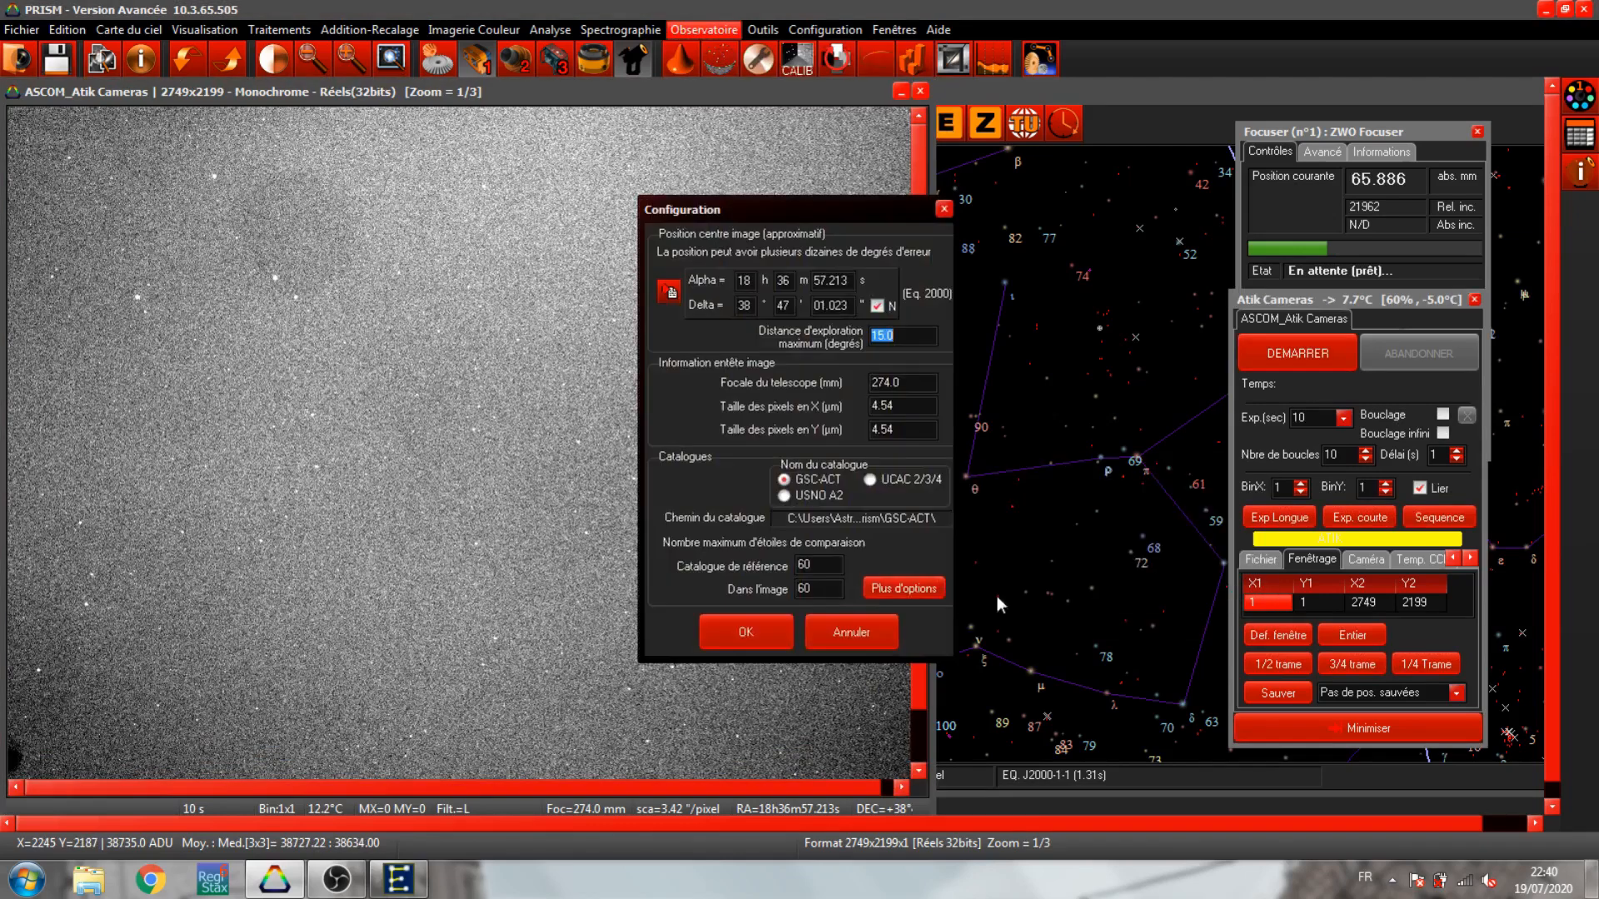
pyautogui.click(750, 630)
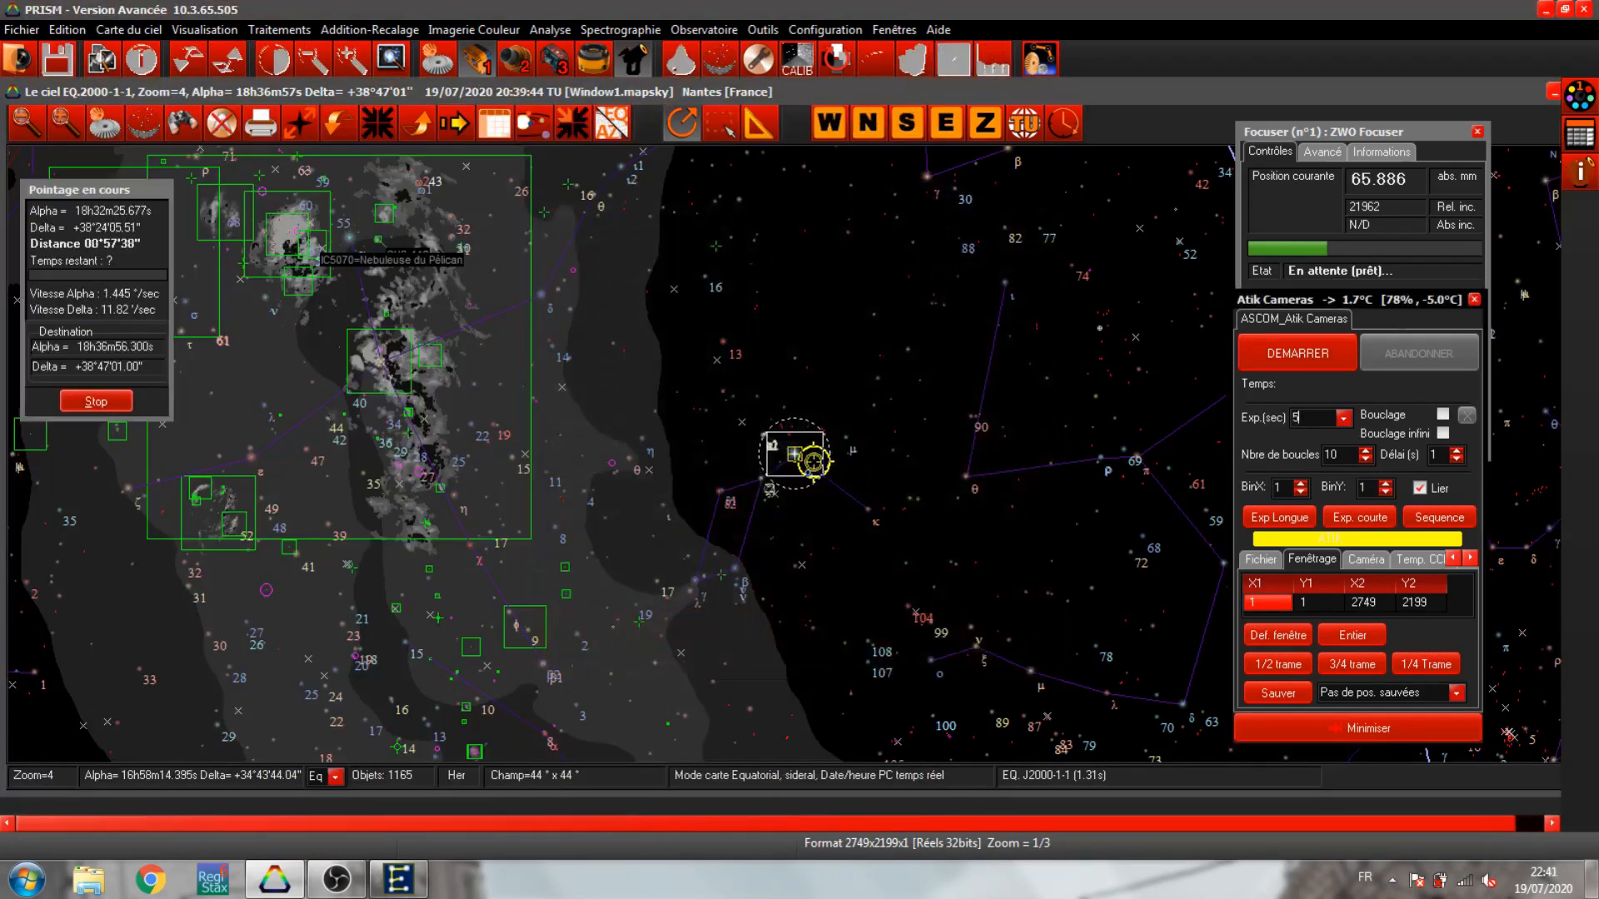
# - Take a 5-second full-frame exposure, then image only a window of about 502 x 493 pixels drawn around Vega
pyautogui.click(1319, 356)
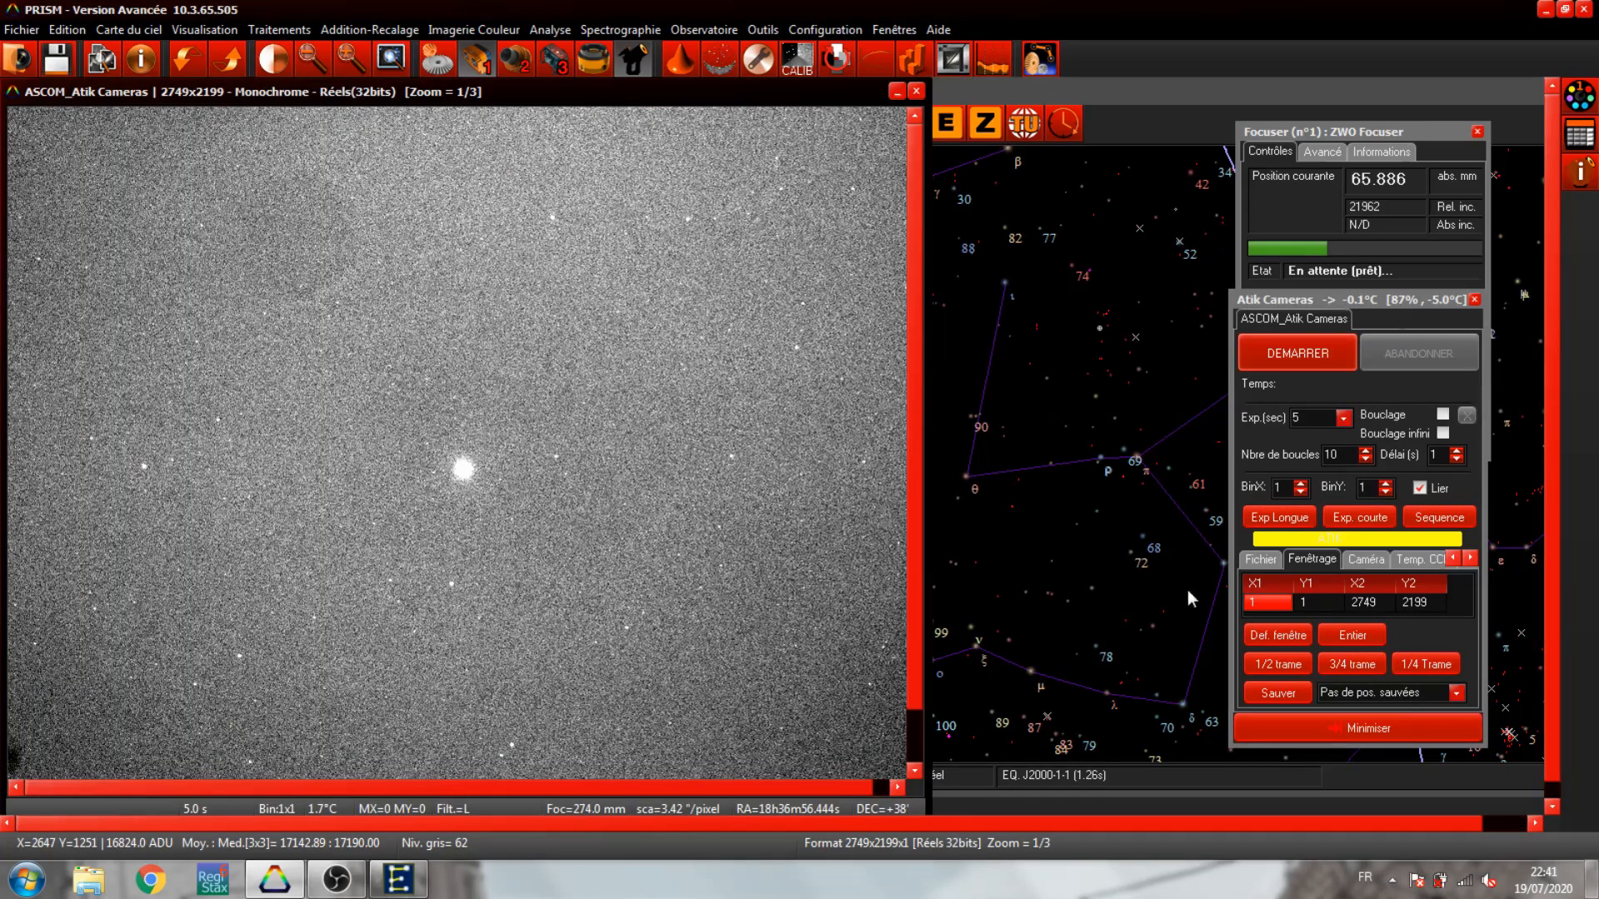
pyautogui.click(1270, 640)
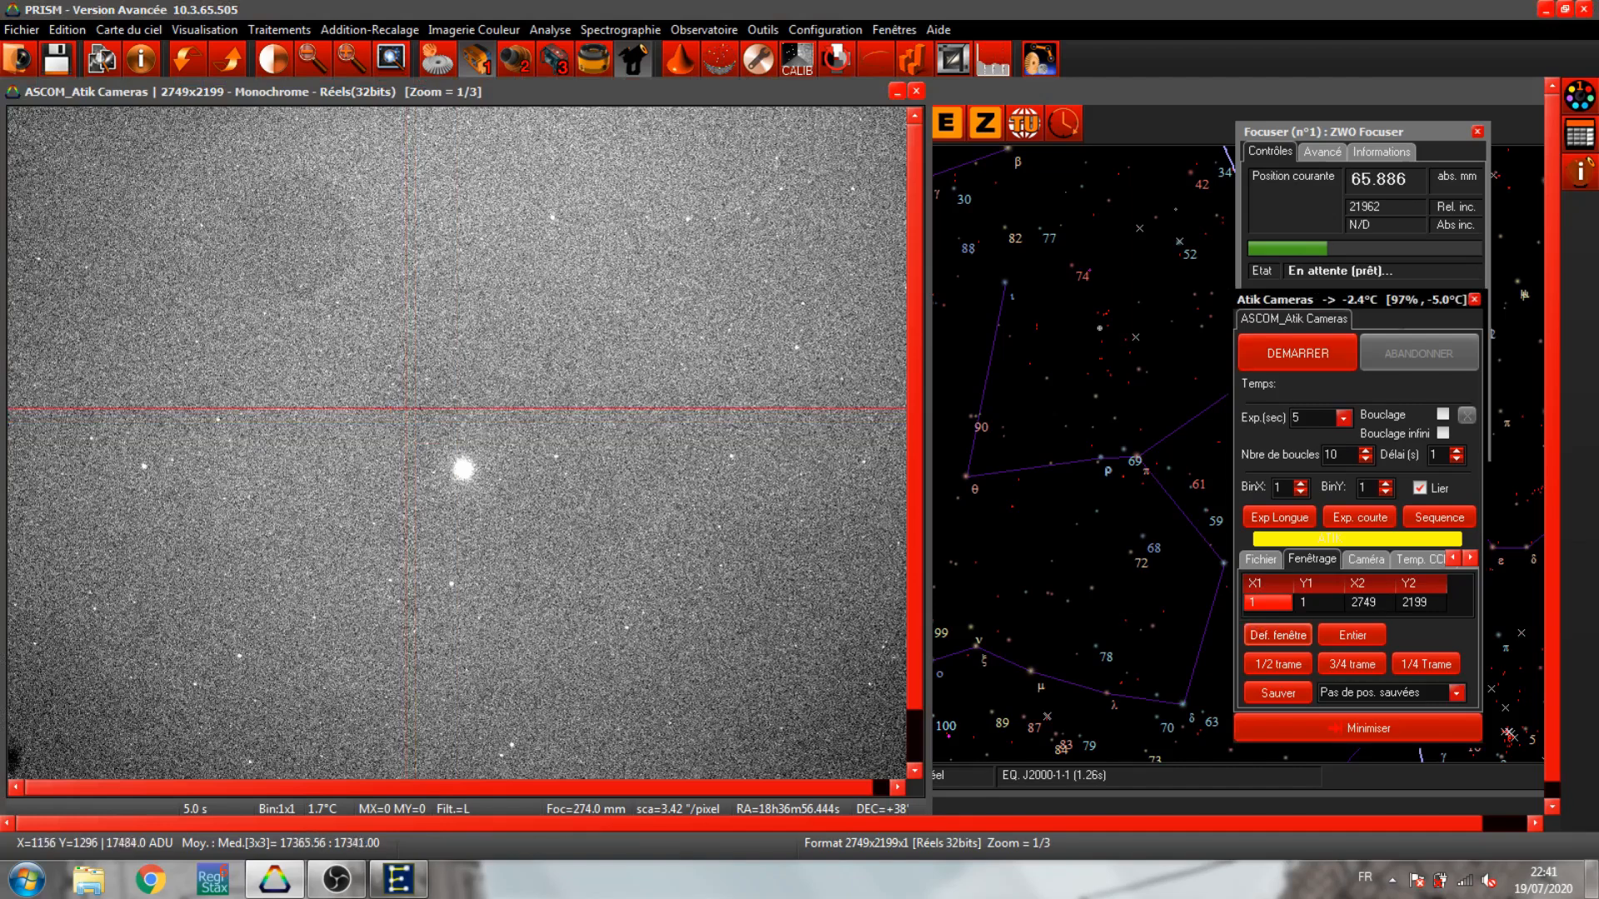
pyautogui.moveTo(383, 397); pyautogui.dragTo(552, 561)
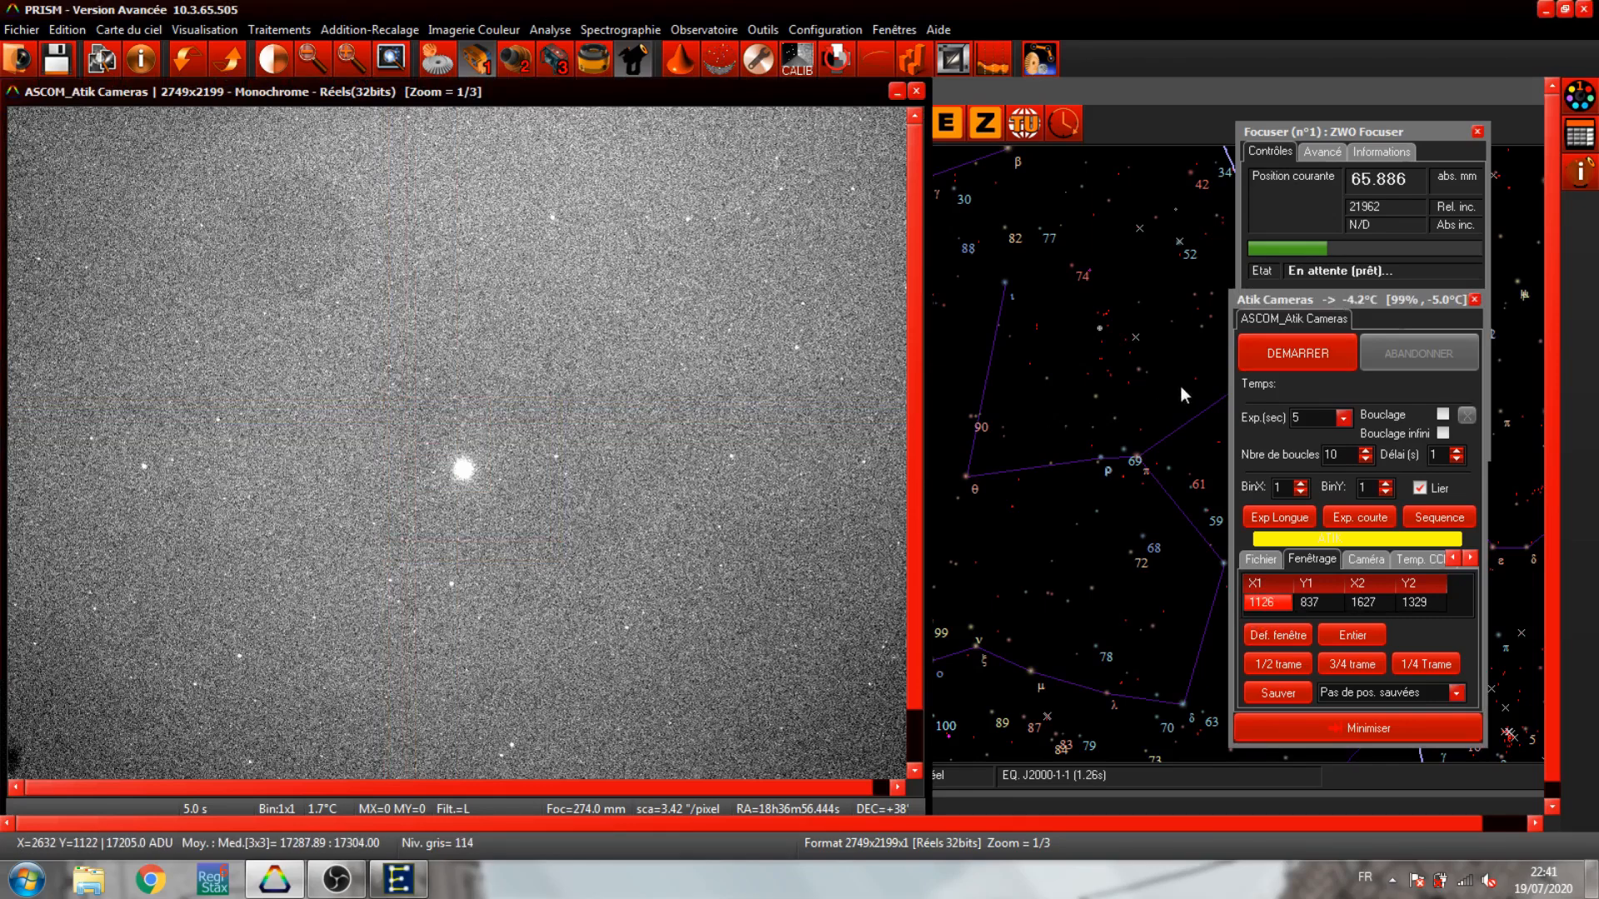
pyautogui.click(1265, 363)
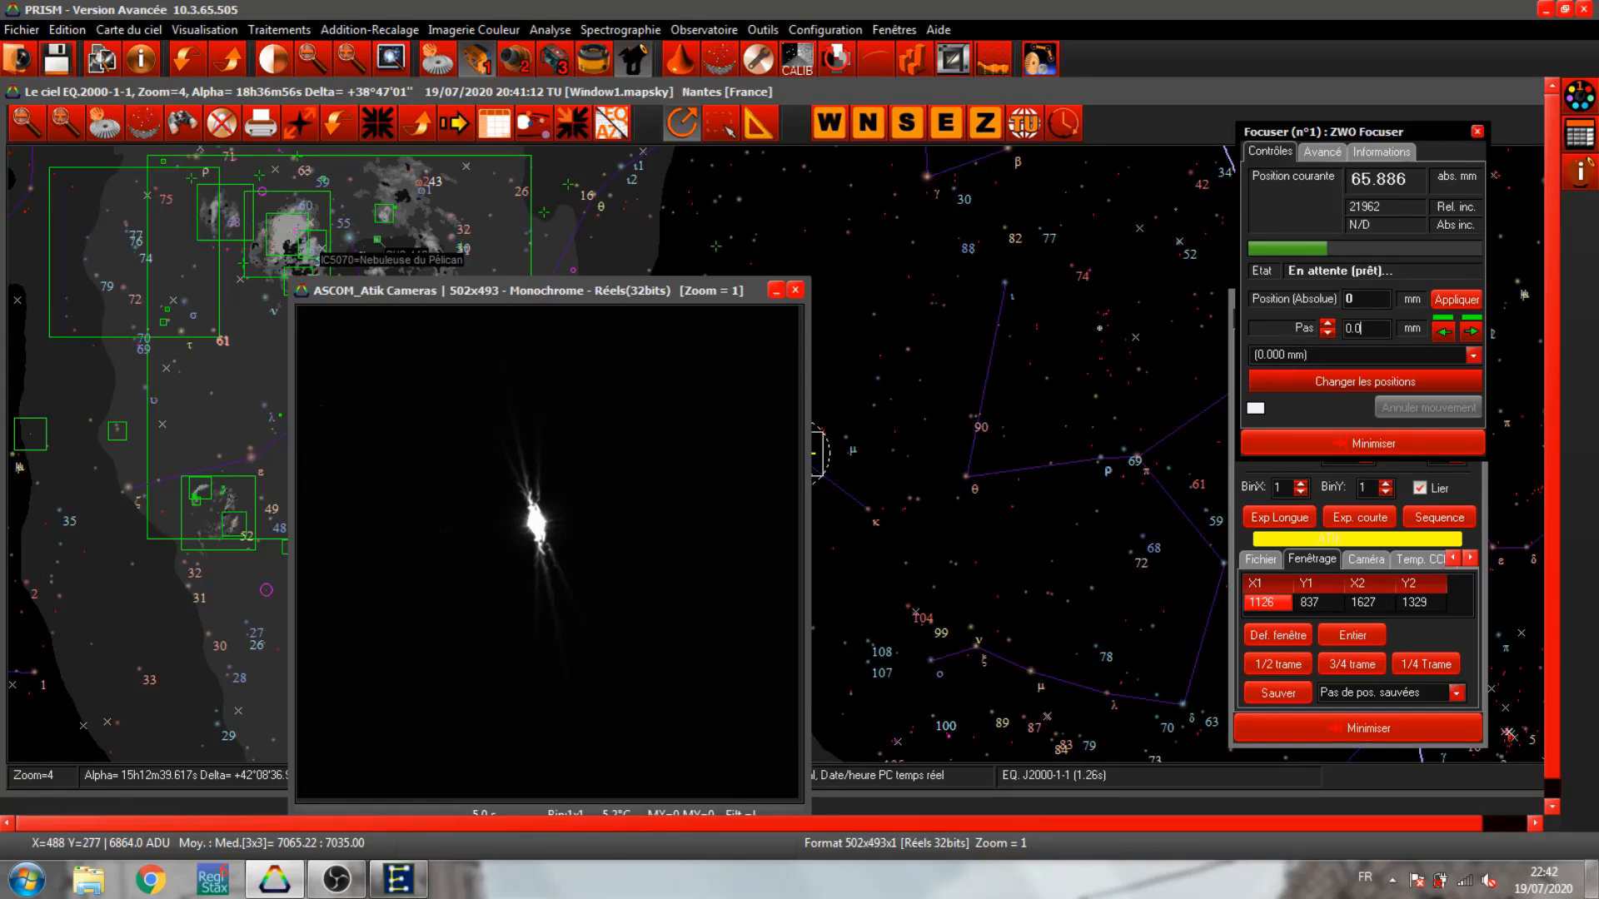
# - Increase the focuser position by one 0.04 mm step and take a 5-second exposure of the star
pyautogui.click(1471, 332)
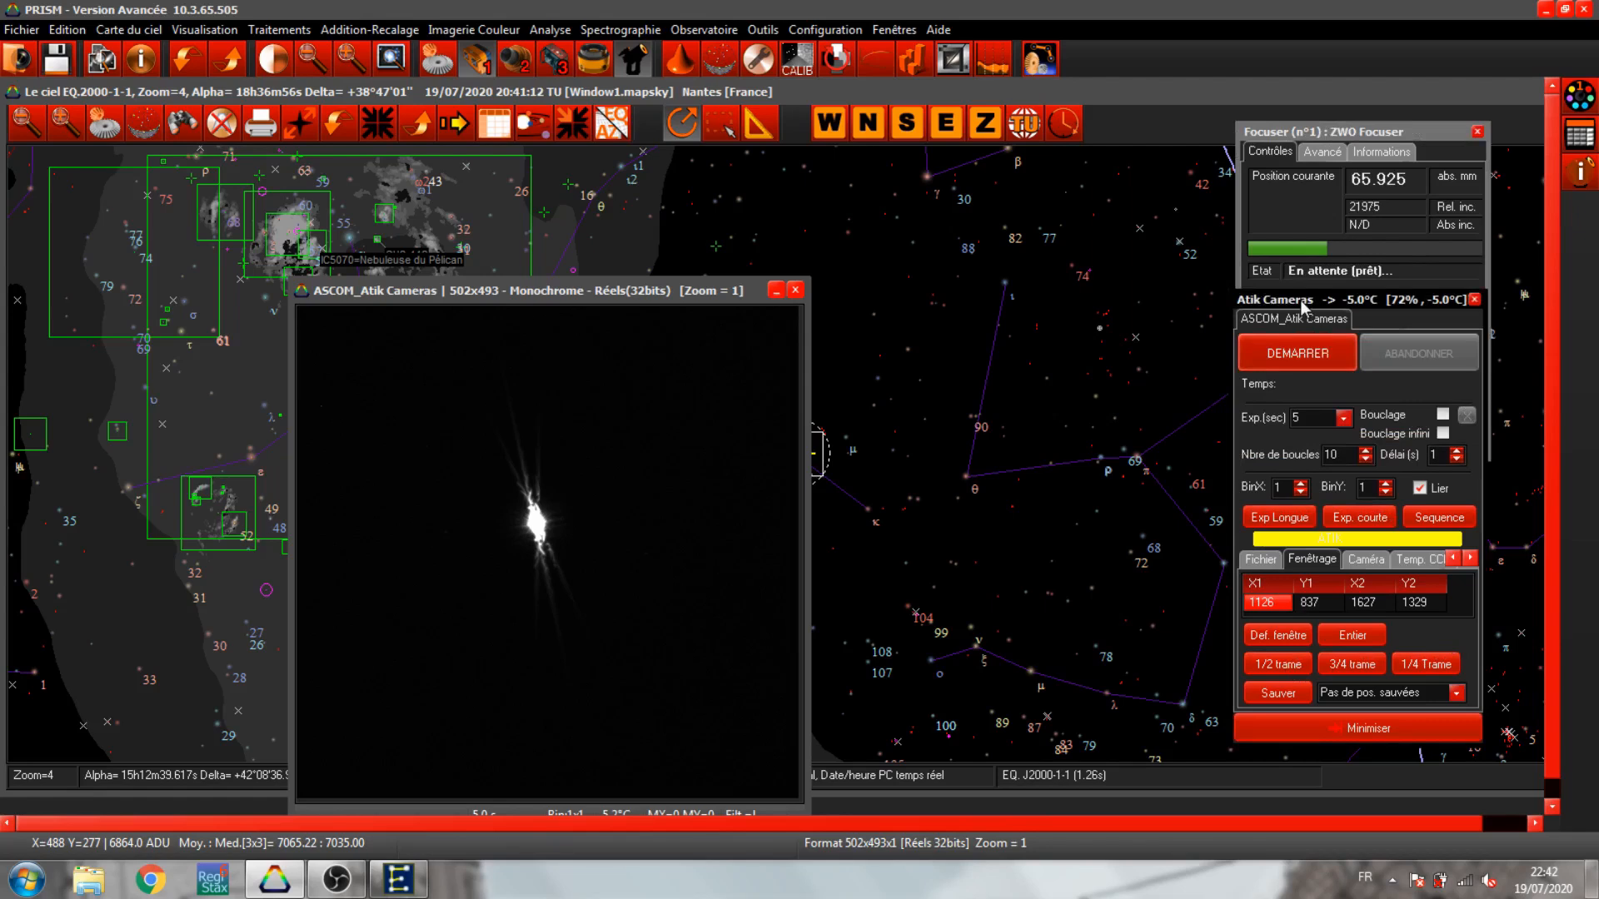
pyautogui.moveTo(1305, 306); pyautogui.dragTo(1000, 243)
pyautogui.click(966, 296)
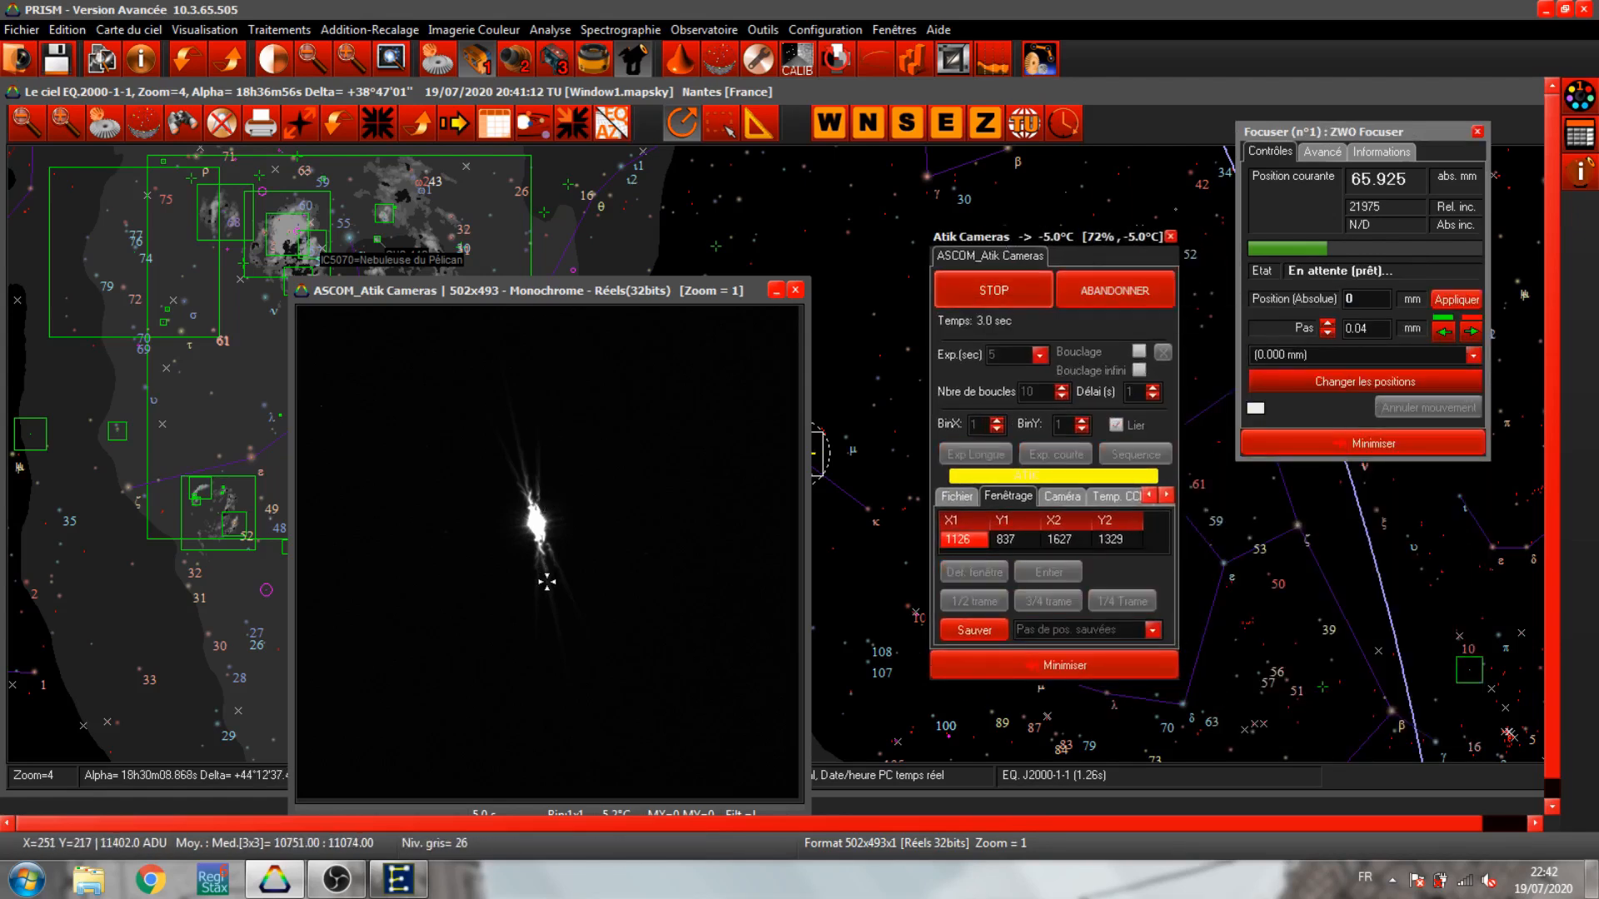
# - Raise the focuser position in further 0.04 mm steps to 66.159 mm and take another 5-second exposure
pyautogui.click(1470, 333)
pyautogui.click(1470, 335)
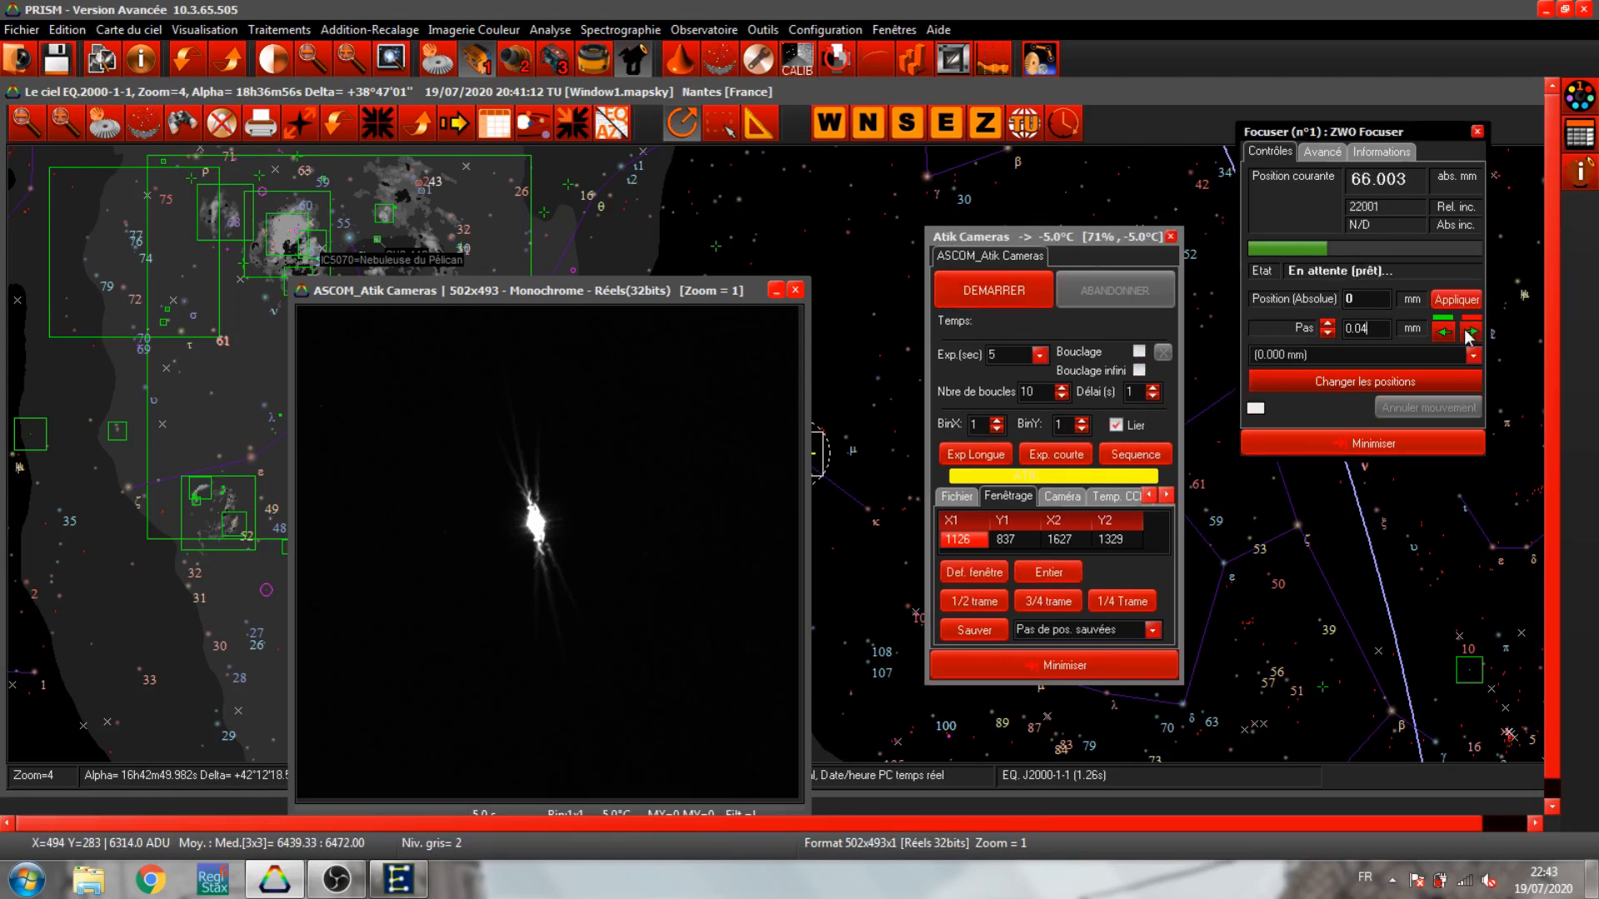
pyautogui.click(1469, 333)
pyautogui.click(1472, 335)
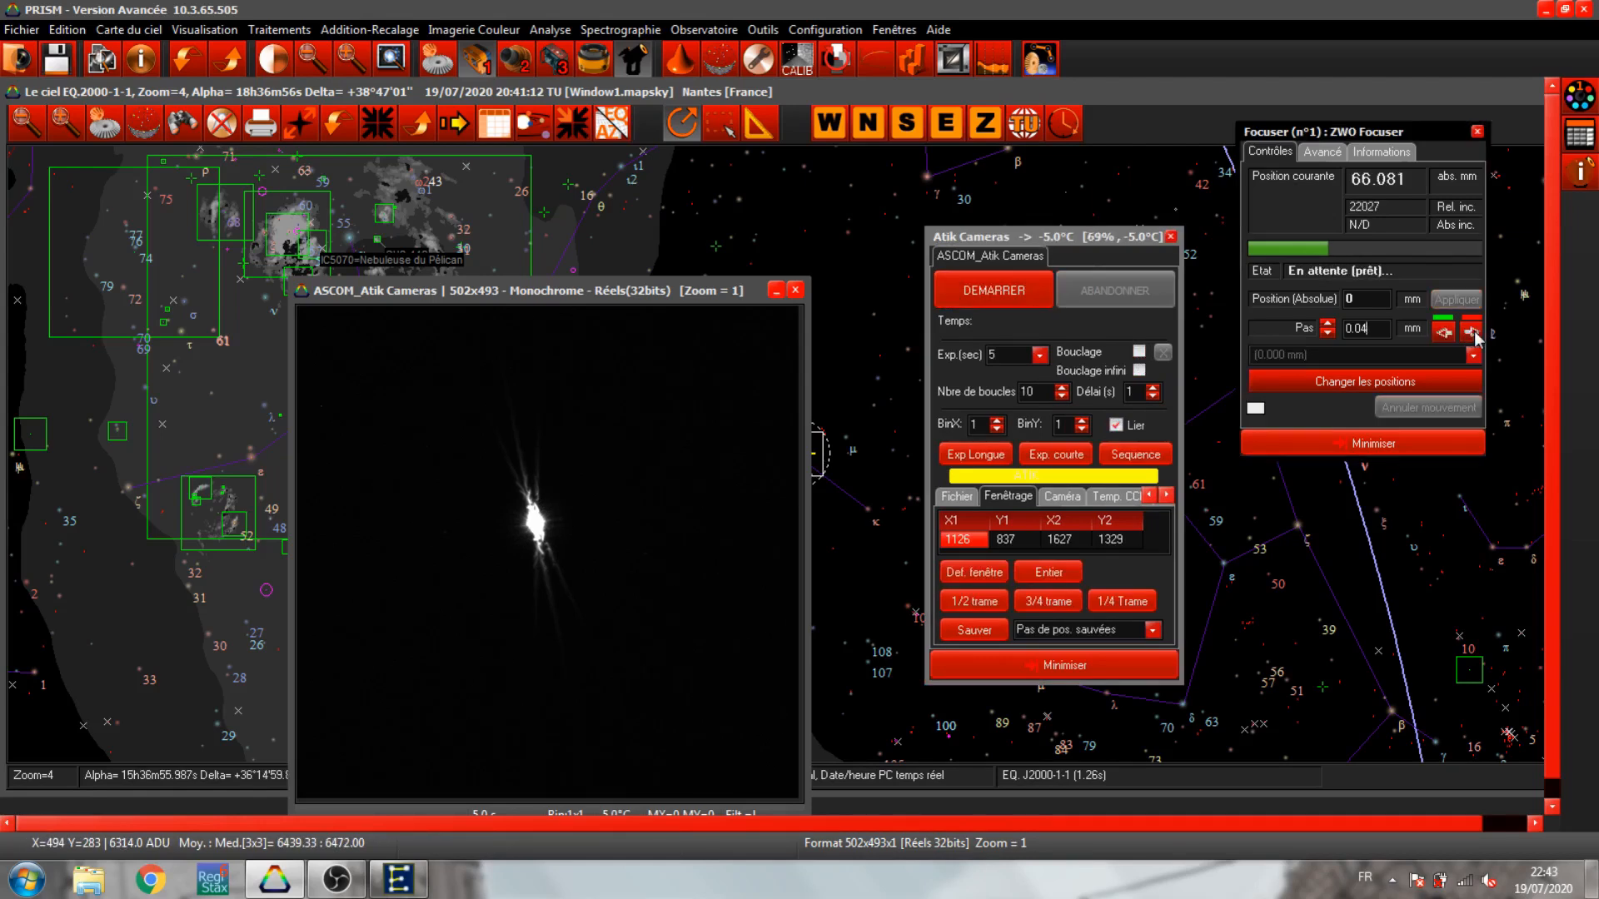
pyautogui.click(1471, 334)
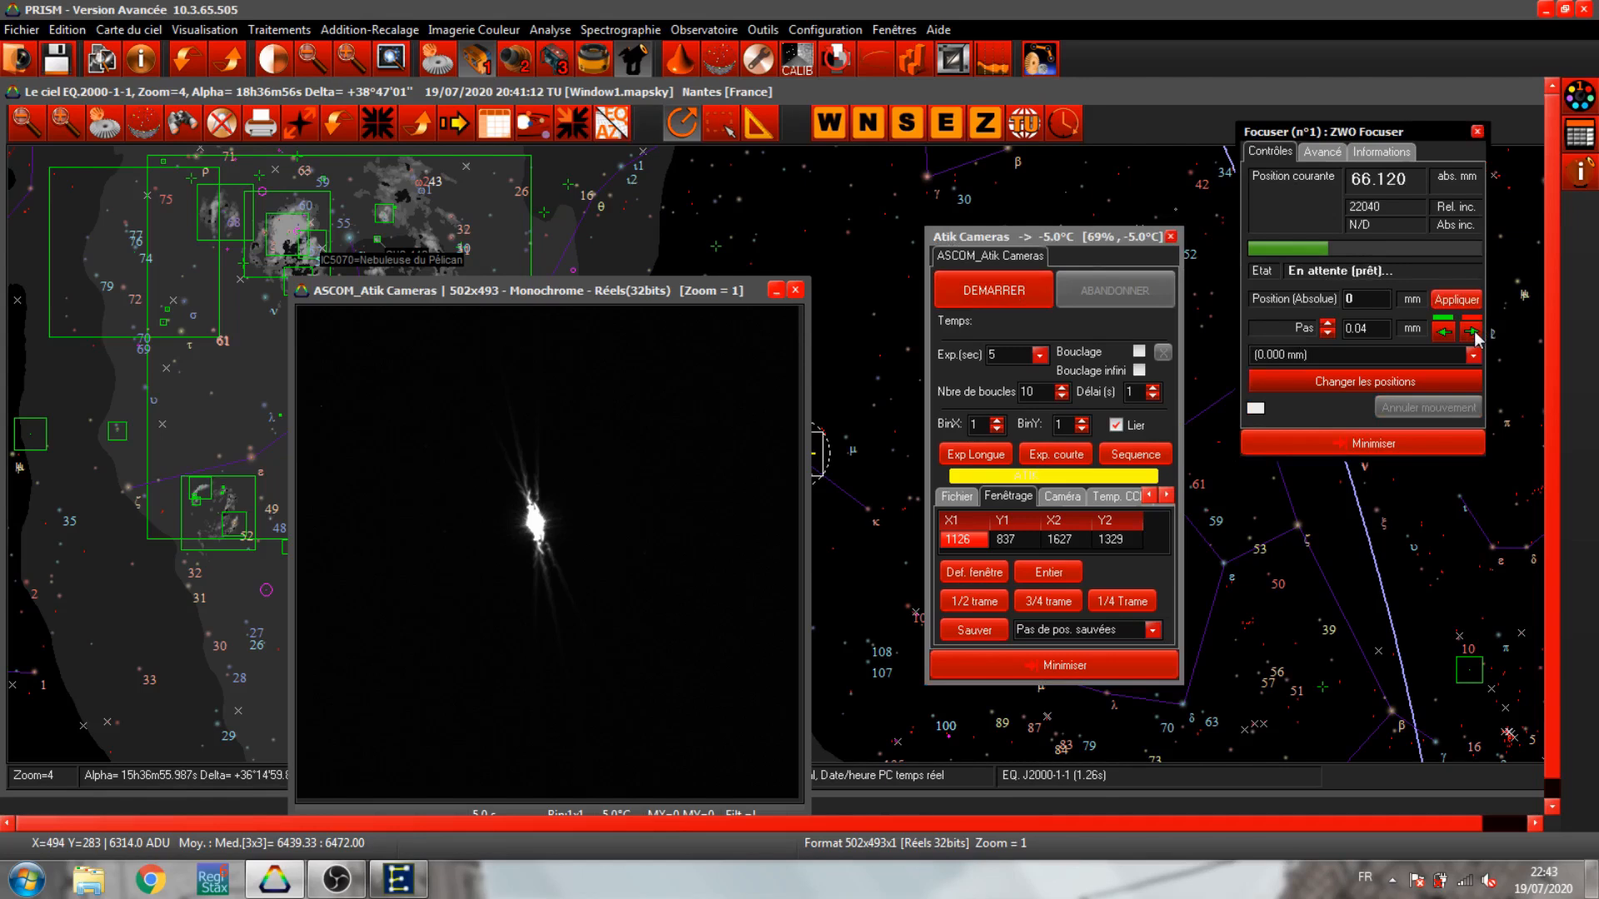
pyautogui.click(1471, 334)
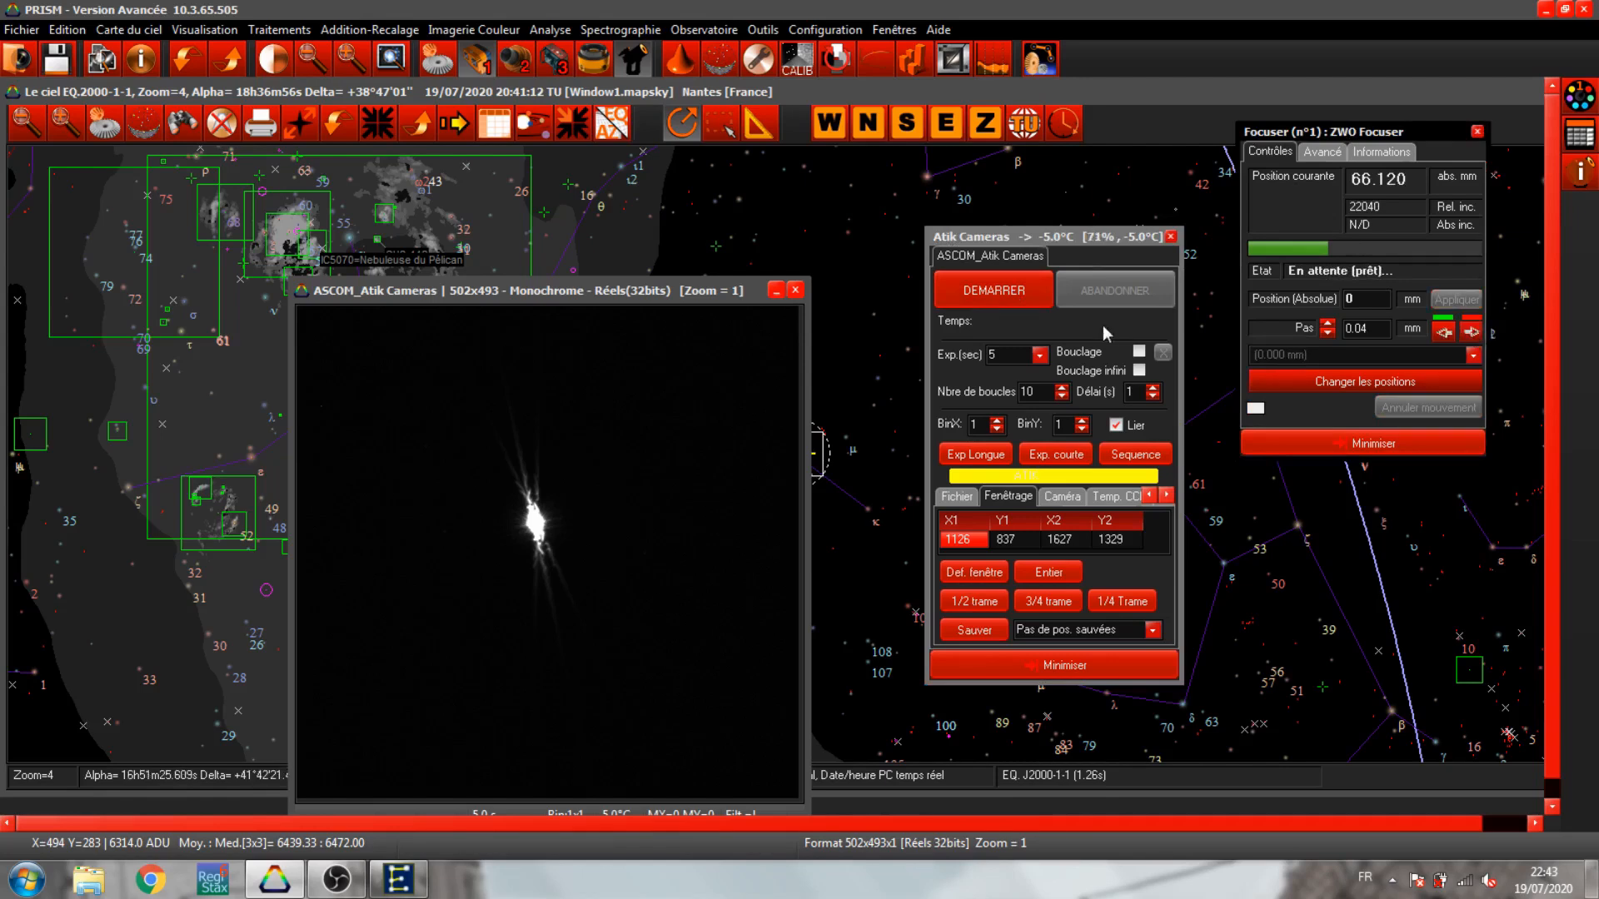
pyautogui.click(1013, 299)
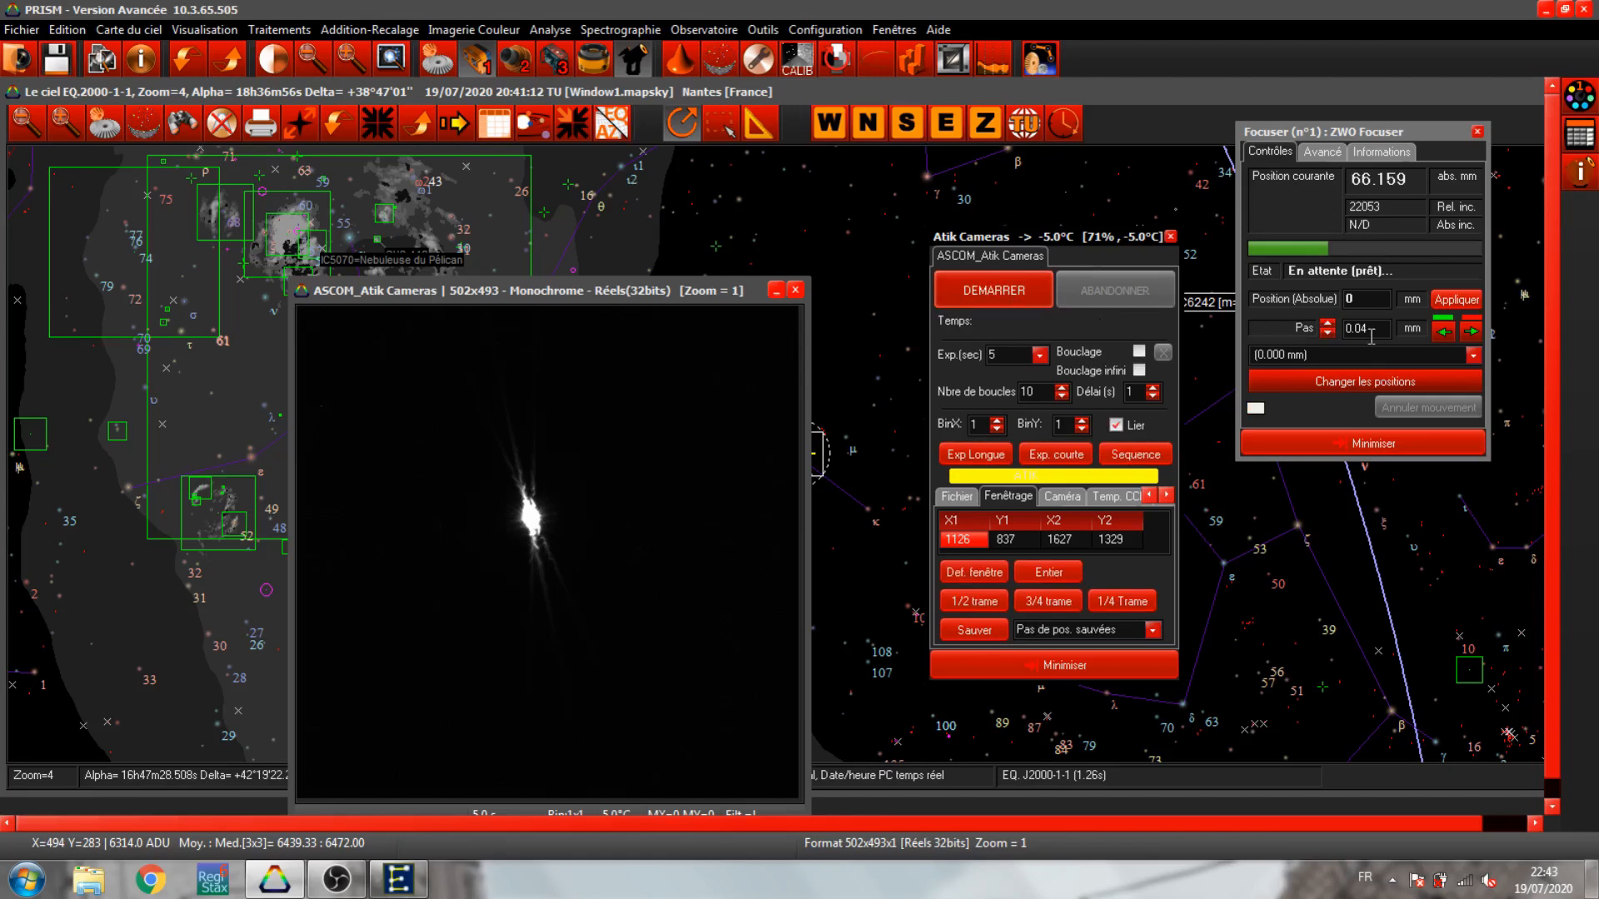
# - Set the focuser step to 0.3 mm, lower the position by two steps to 65.559 mm and take a 5-second exposure
pyautogui.moveTo(1370, 329); pyautogui.dragTo(1350, 333)
pyautogui.write('.3')
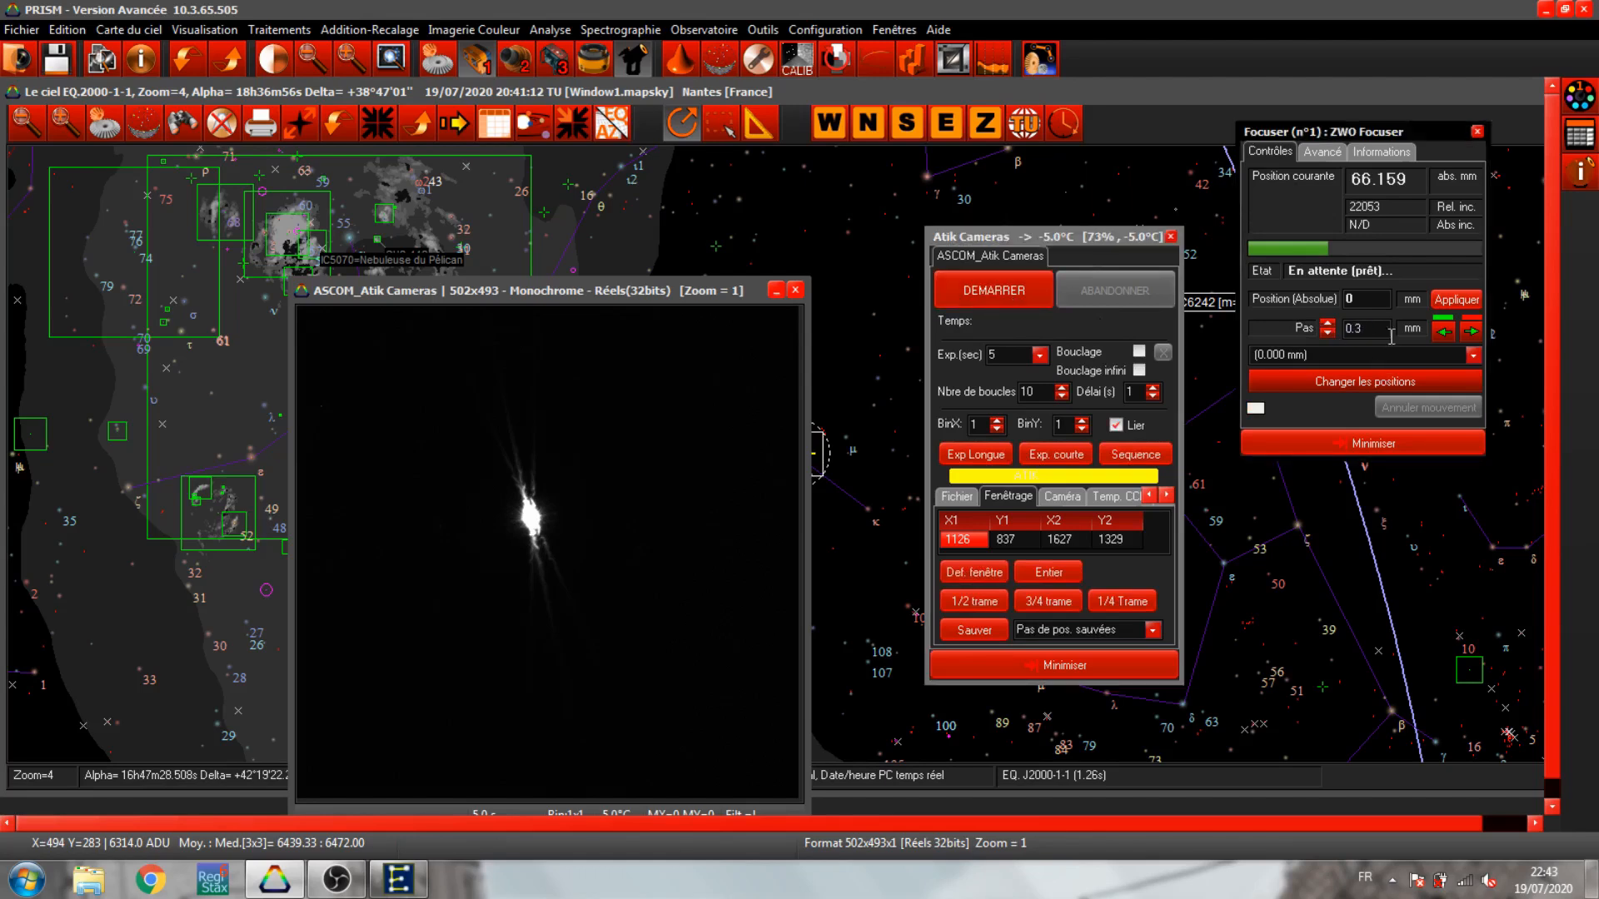
pyautogui.click(1443, 331)
pyautogui.click(1444, 331)
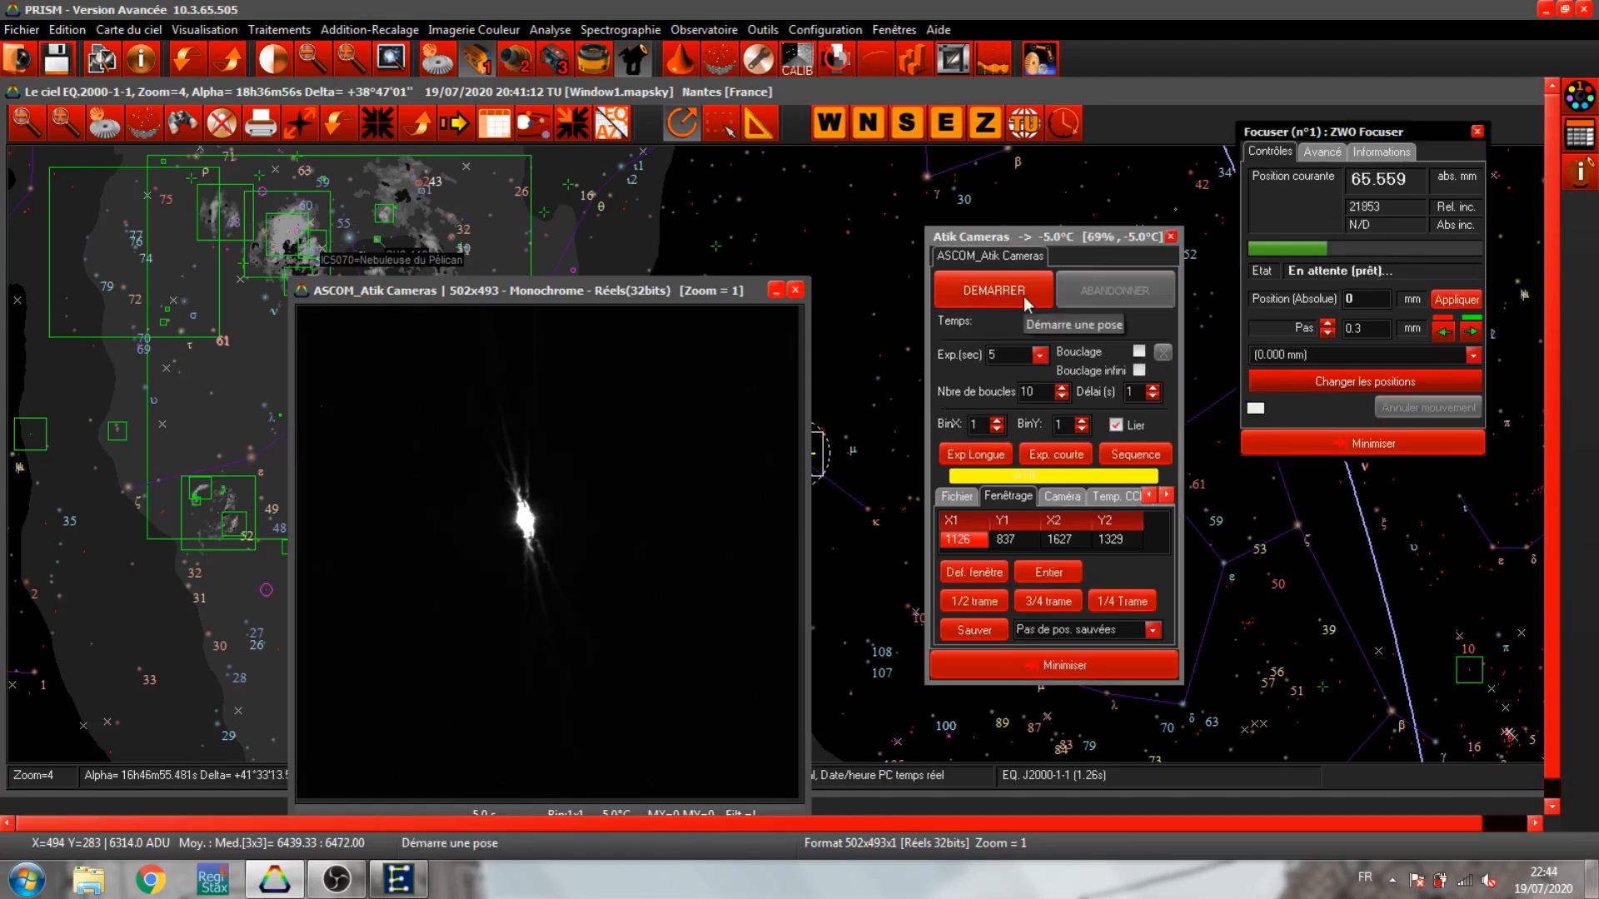
pyautogui.click(352, 58)
pyautogui.moveTo(501, 213); pyautogui.dragTo(360, 122)
pyautogui.click(991, 298)
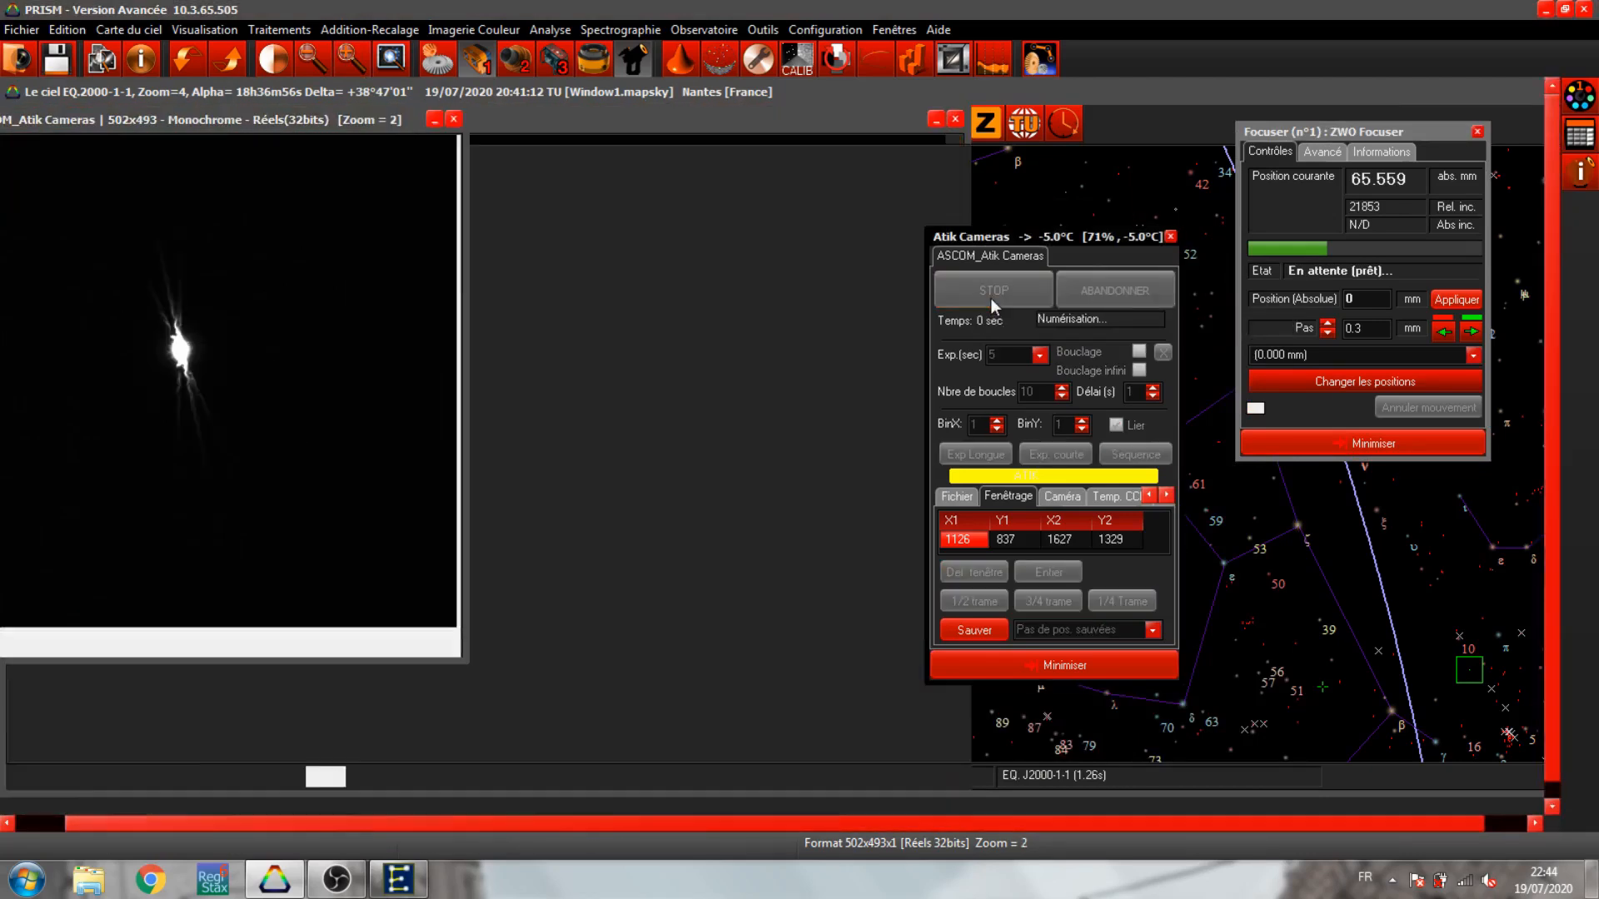
# - Set the focuser step to 0.2 mm, raise the position by one step and take another 5-second exposure
pyautogui.click(352, 58)
pyautogui.click(1369, 330)
pyautogui.press('BackSpace')
pyautogui.write('2')
pyautogui.click(1471, 331)
pyautogui.click(996, 293)
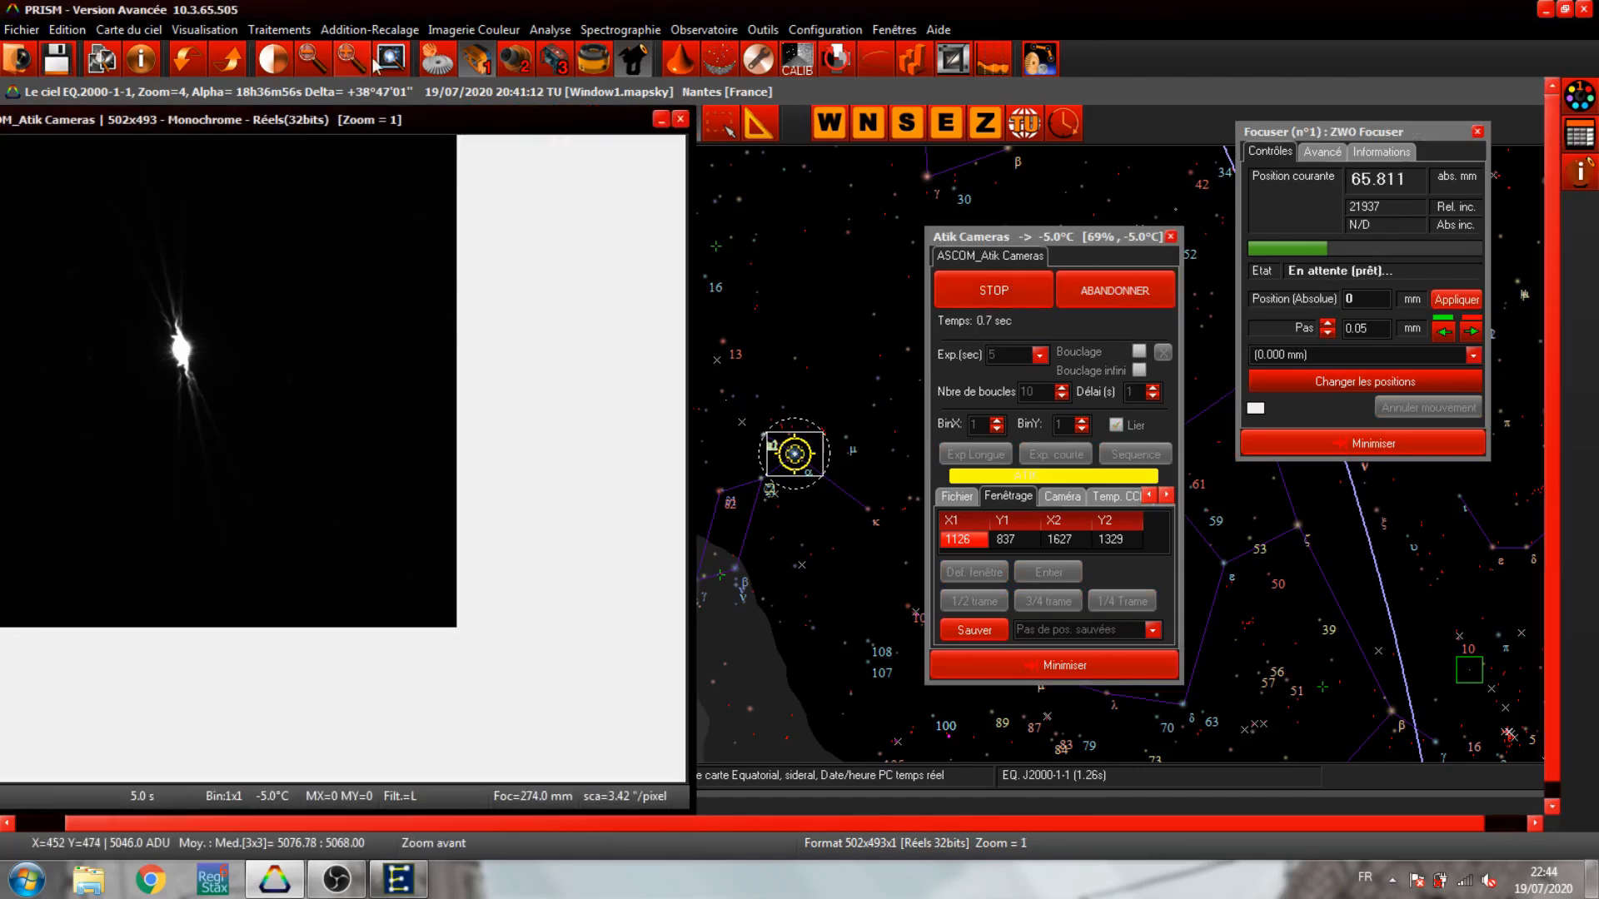
# - Raise the focuser position in 0.05 mm steps to 65.964 mm and take a 5-second exposure
pyautogui.moveTo(234, 123); pyautogui.dragTo(520, 197)
pyautogui.click(1470, 332)
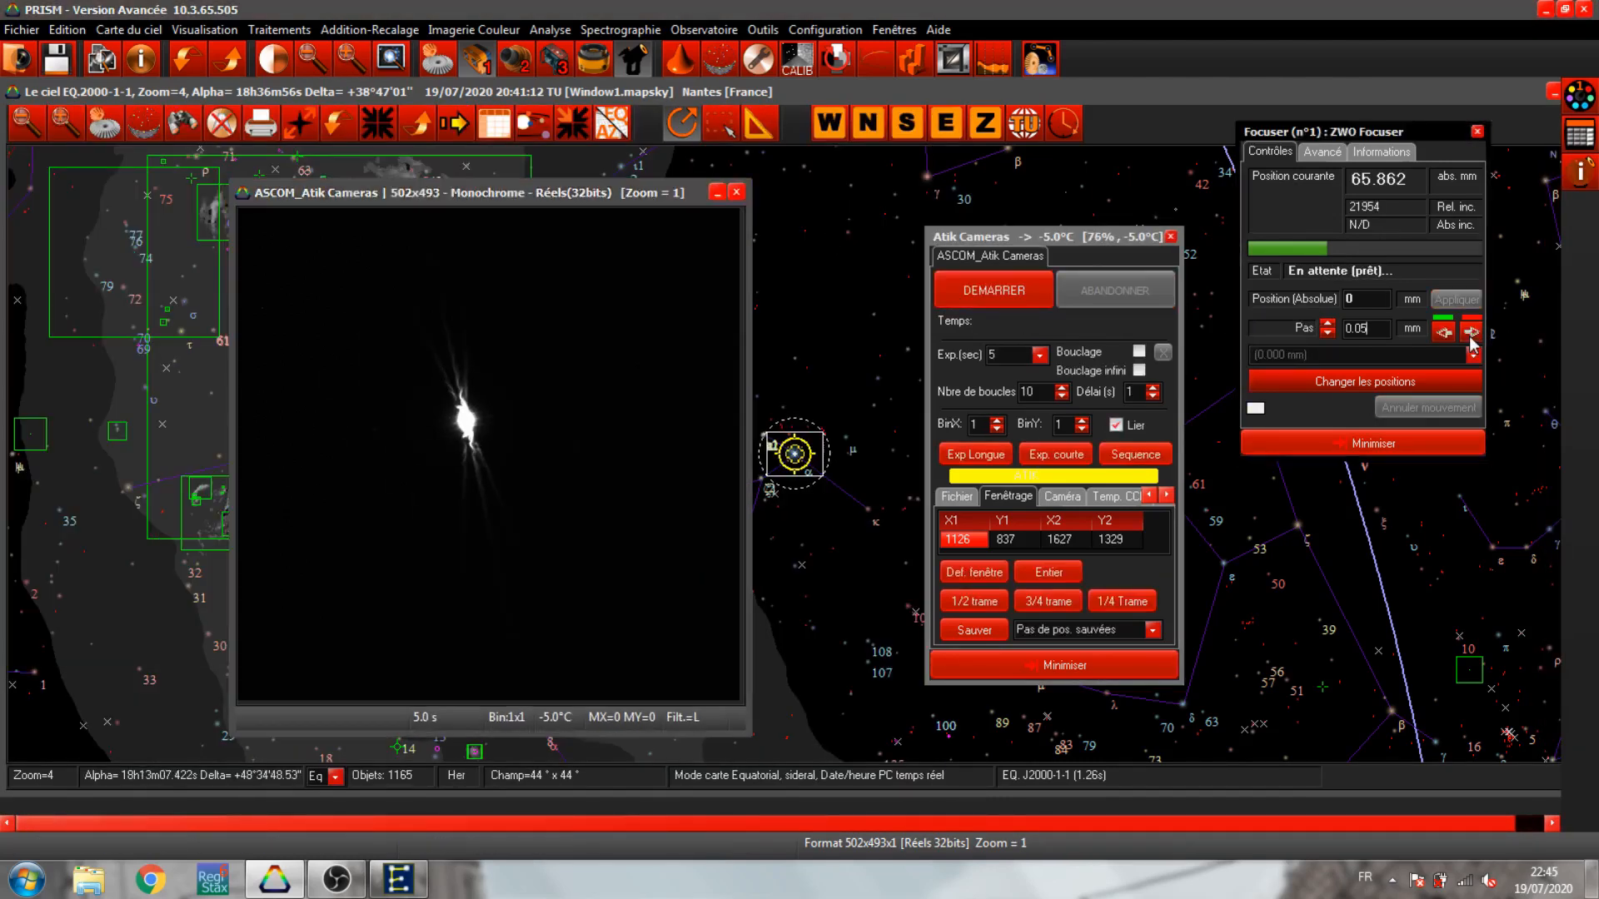
pyautogui.click(1469, 332)
pyautogui.click(1022, 296)
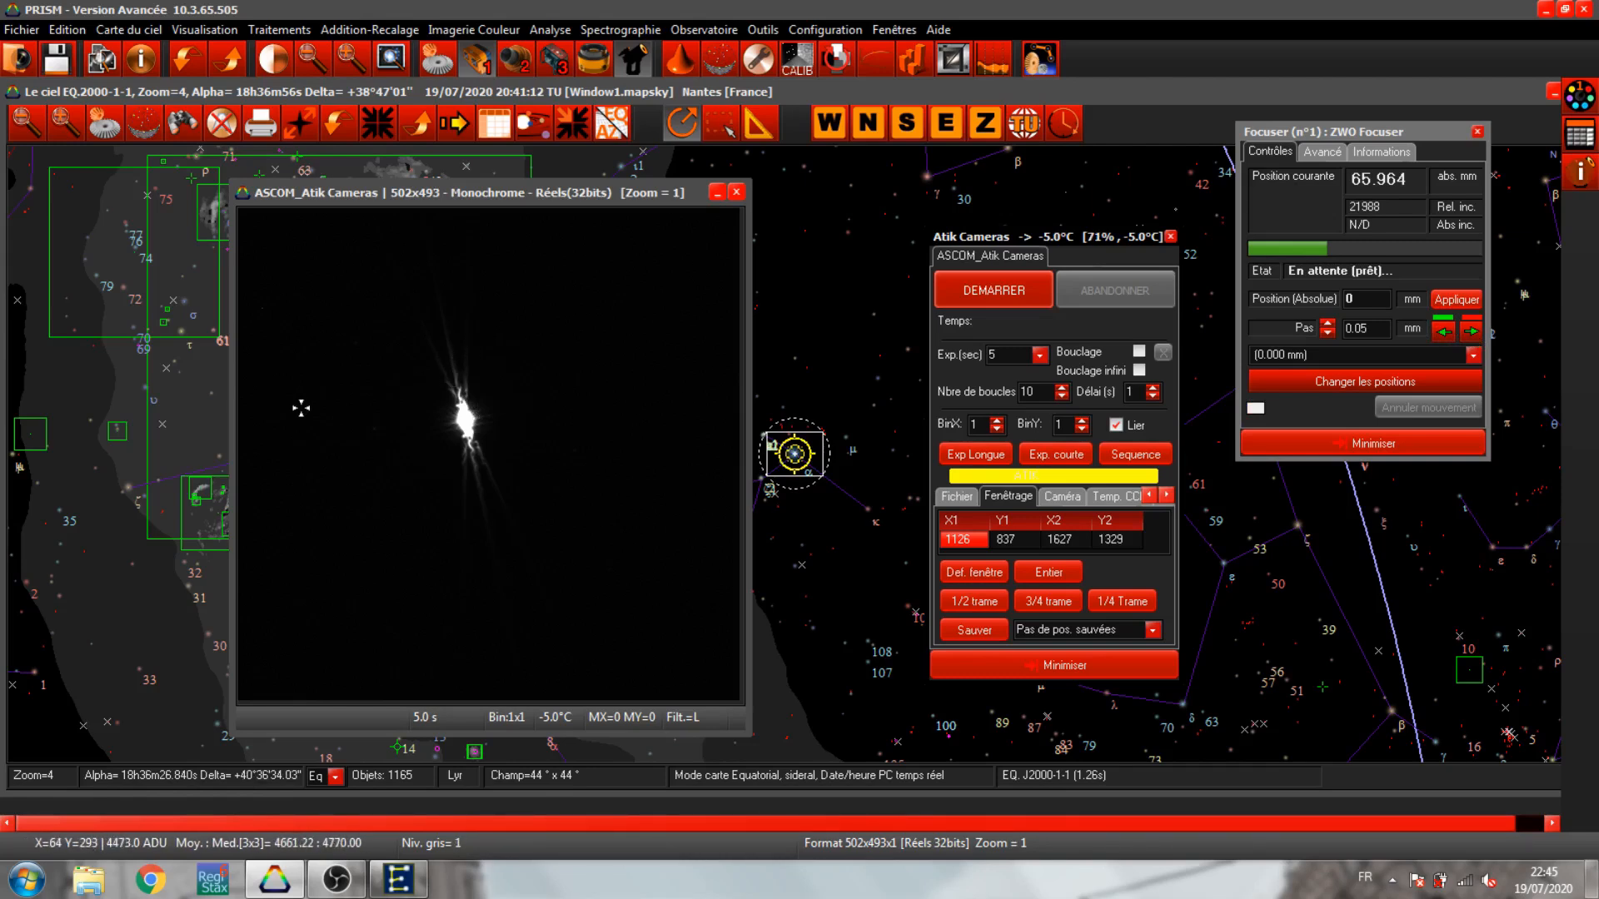
# - Set the focuser step to 0.04 mm and lower the focuser position by one step
pyautogui.click(1378, 330)
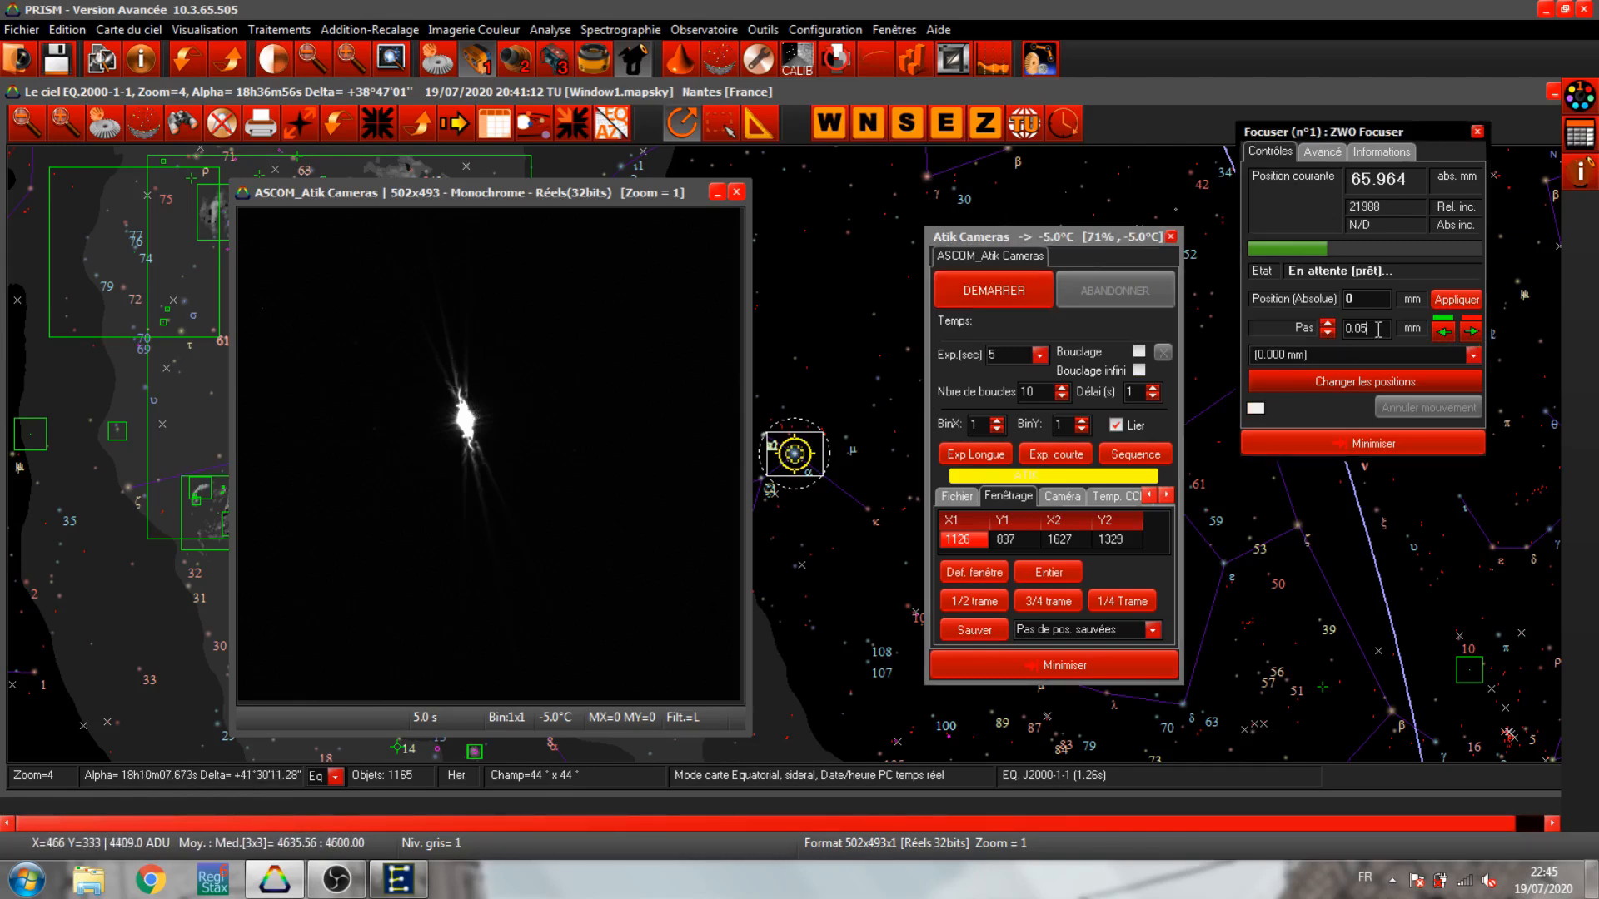
pyautogui.press('BackSpace')
pyautogui.write('4')
pyautogui.click(1436, 333)
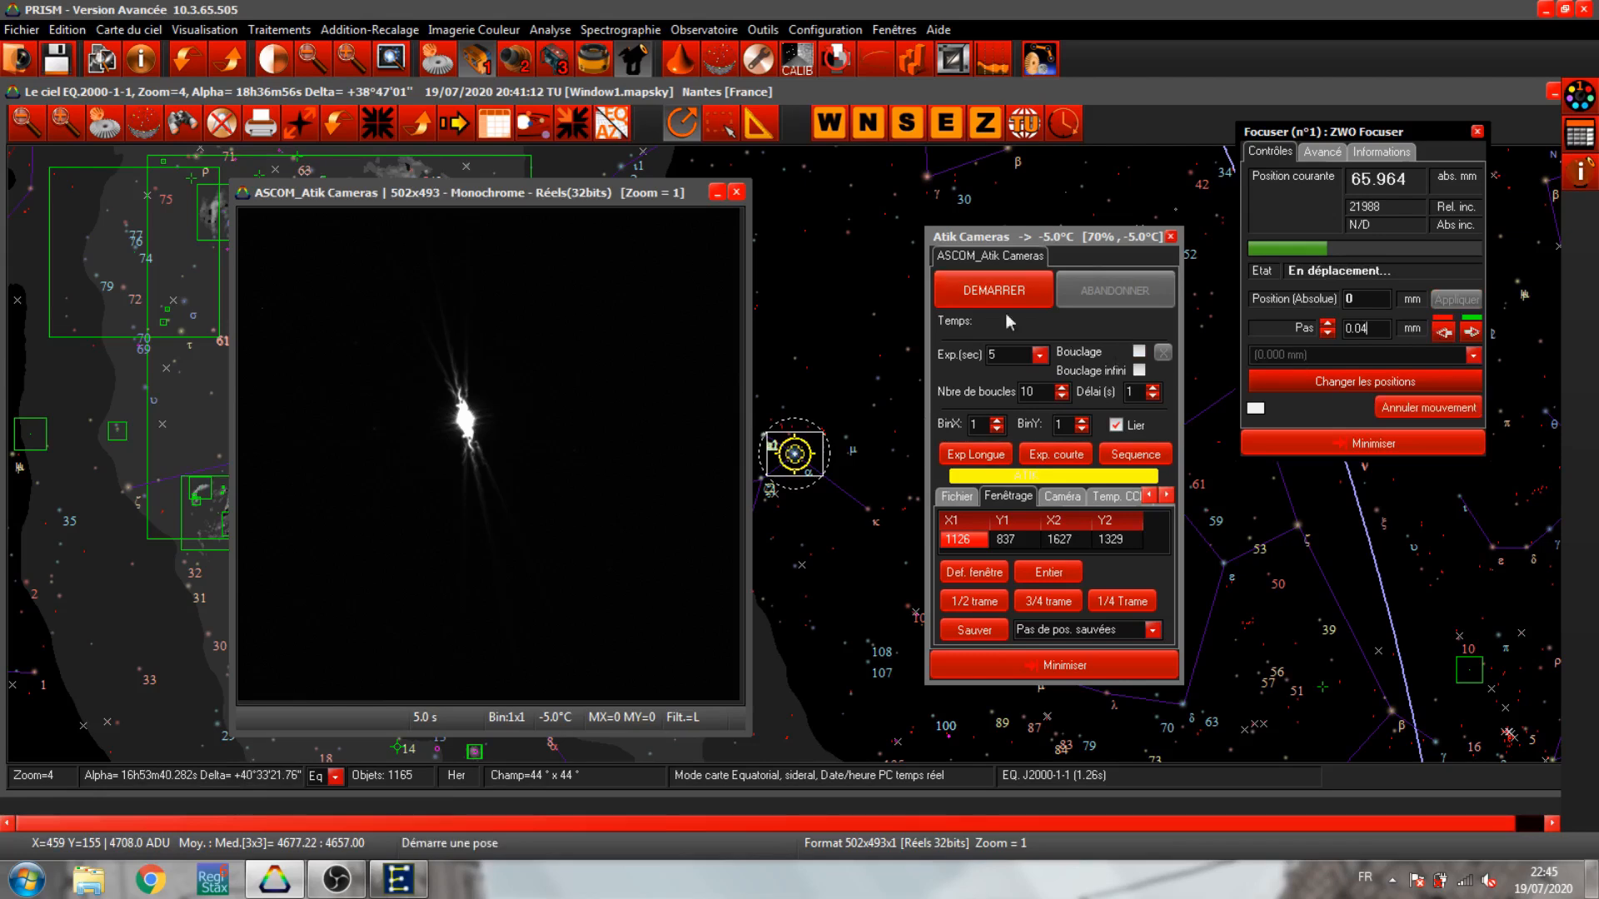
# - Take repeated 5-second windowed exposures of the star while lowering the focuser in 0.04 mm steps to 65.691 mm
pyautogui.click(983, 300)
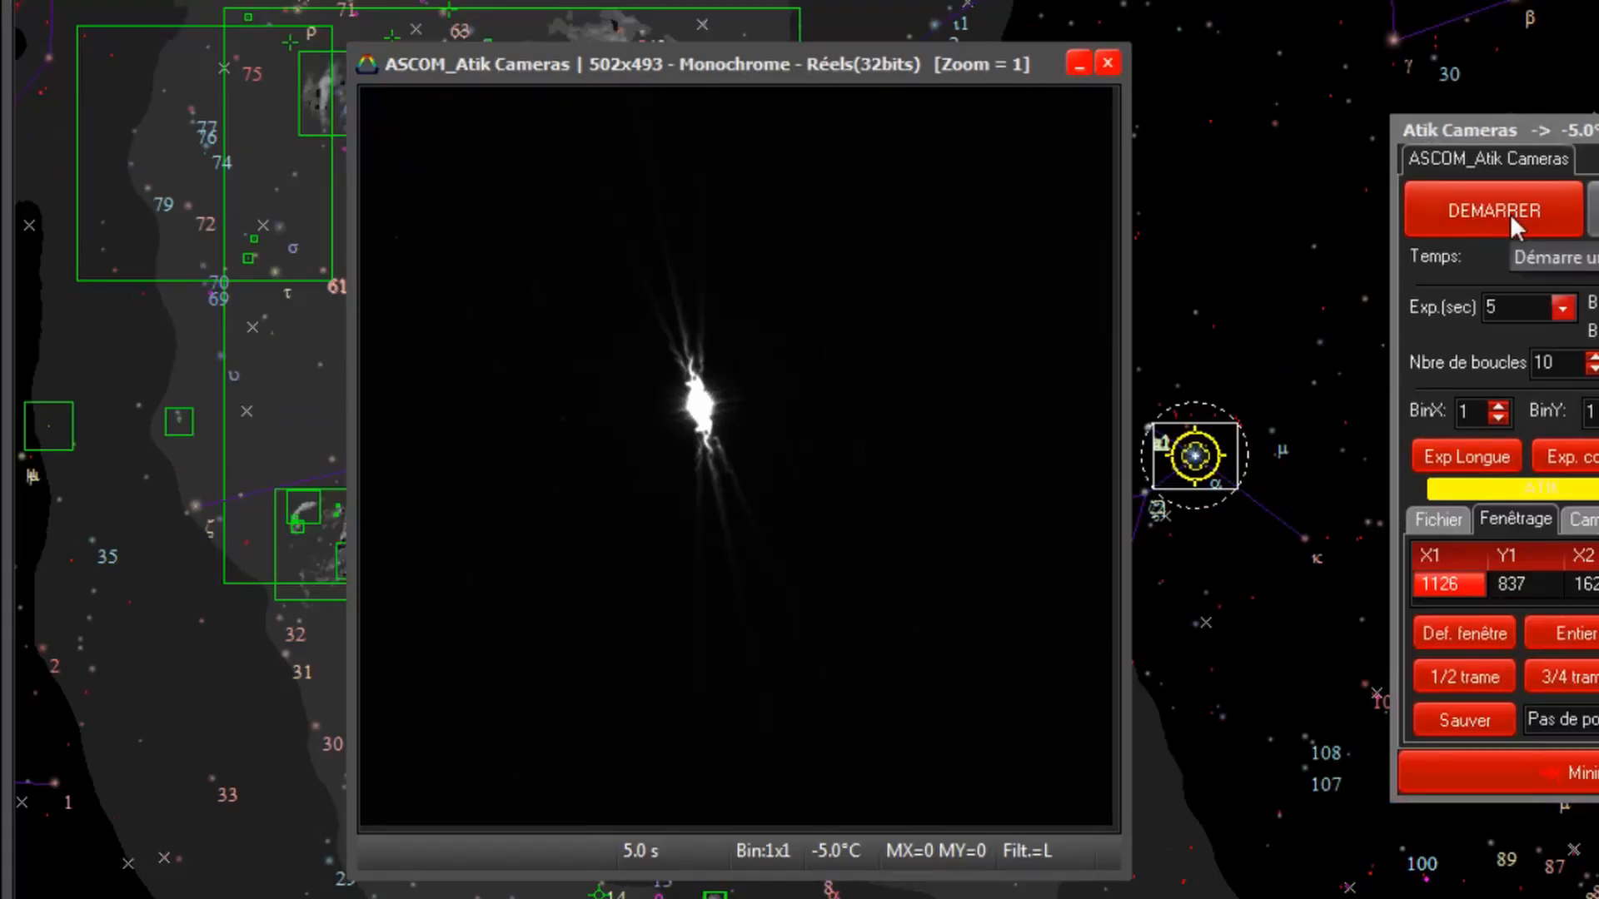
pyautogui.click(1511, 213)
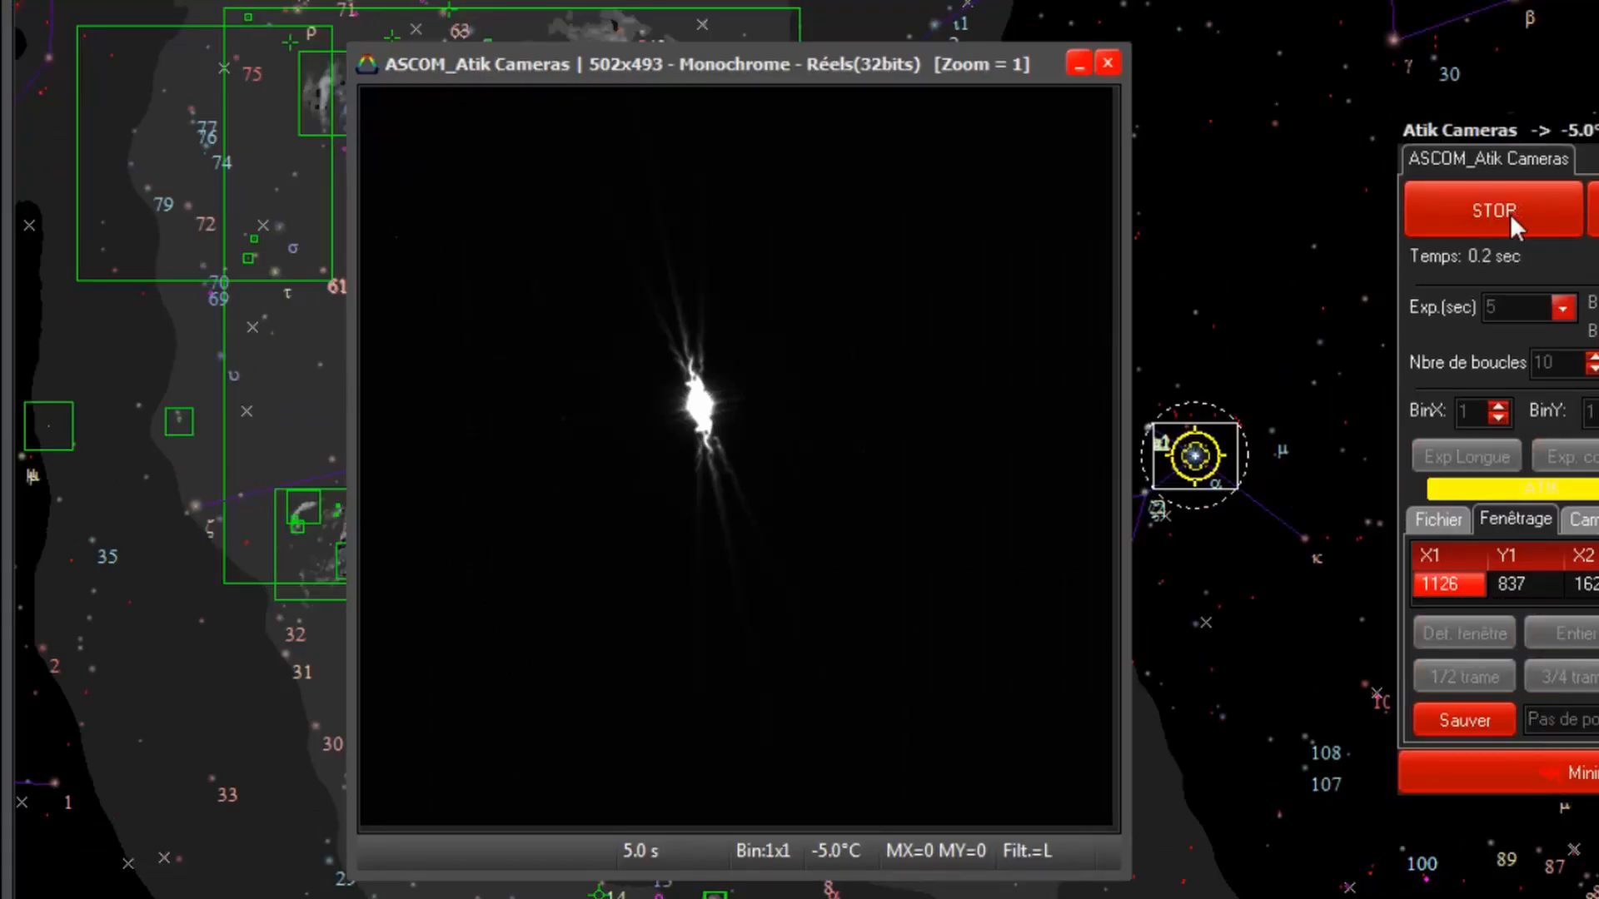
pyautogui.click(1510, 213)
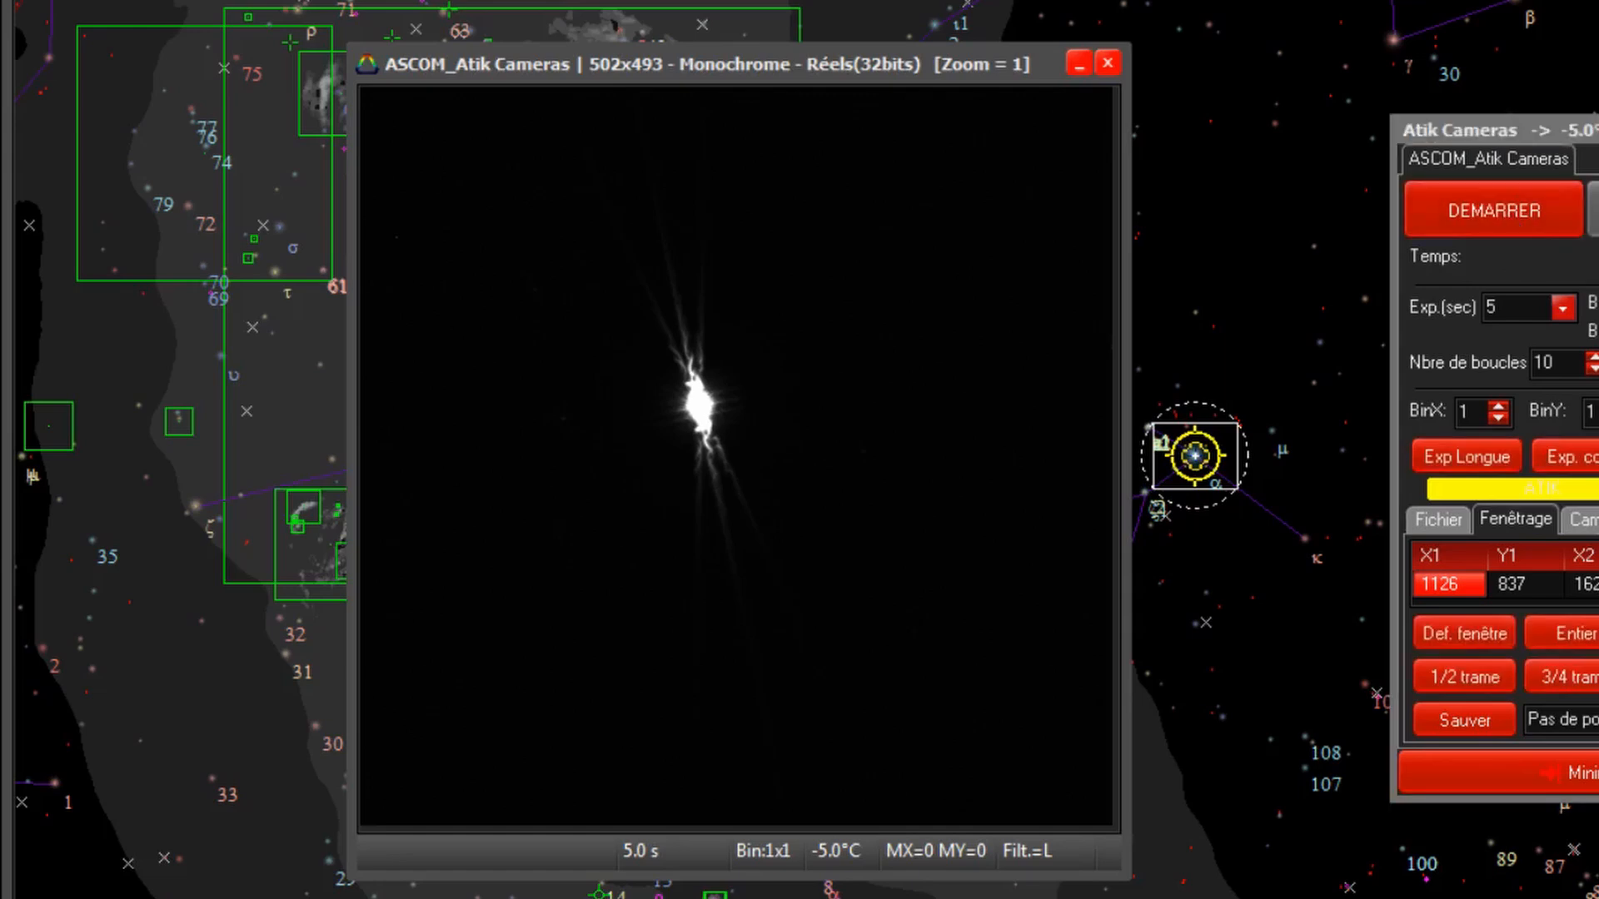
pyautogui.click(1484, 210)
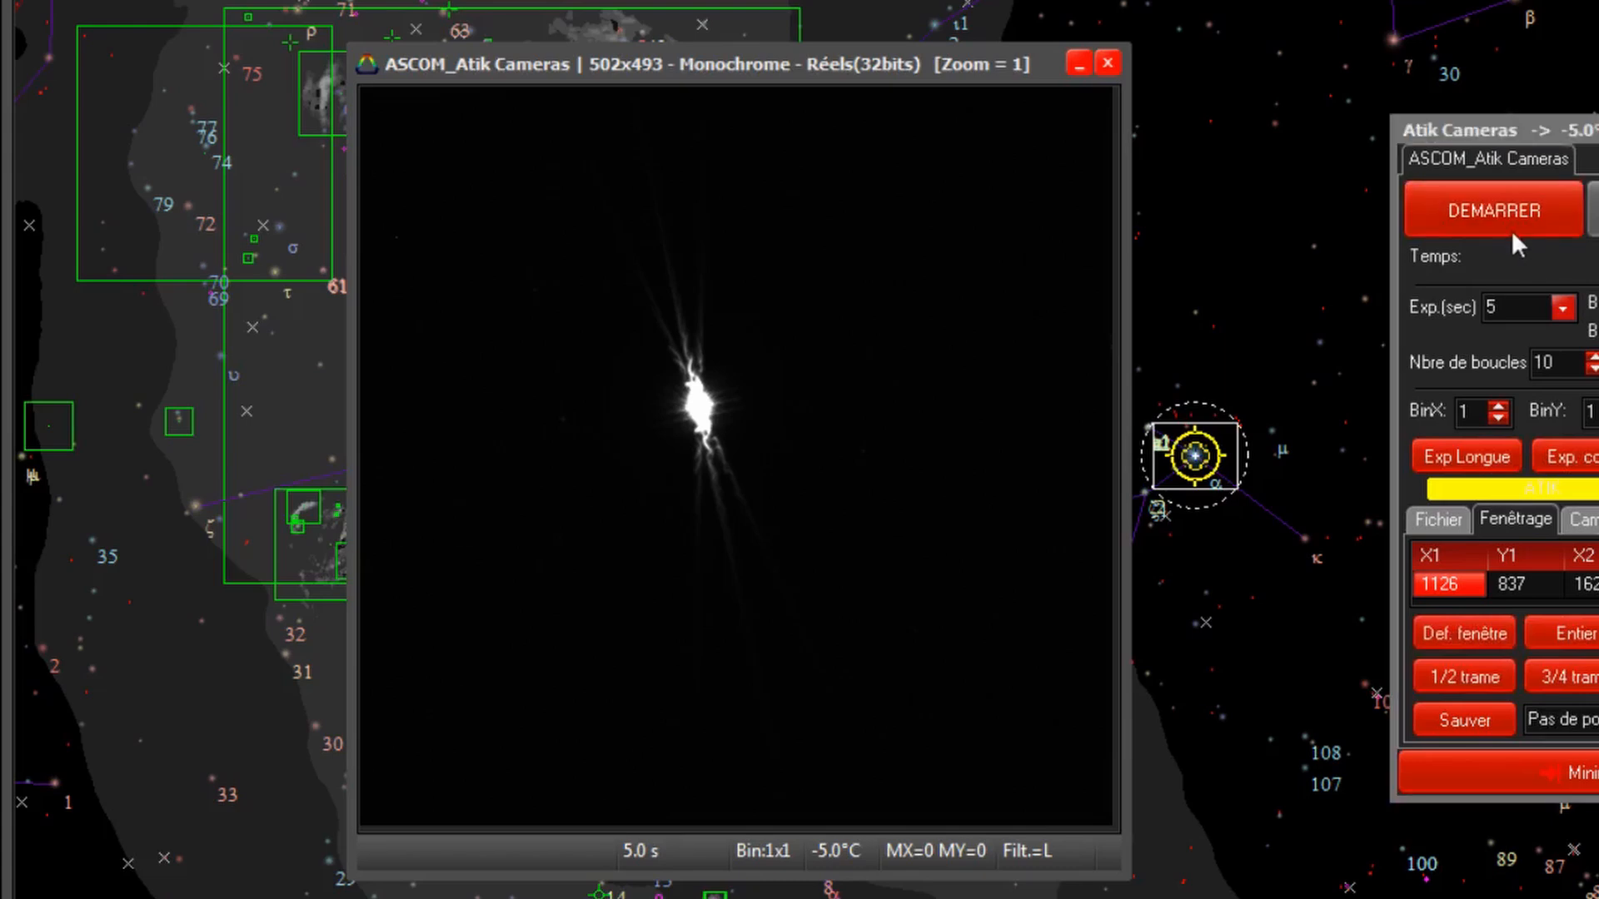
pyautogui.click(1500, 222)
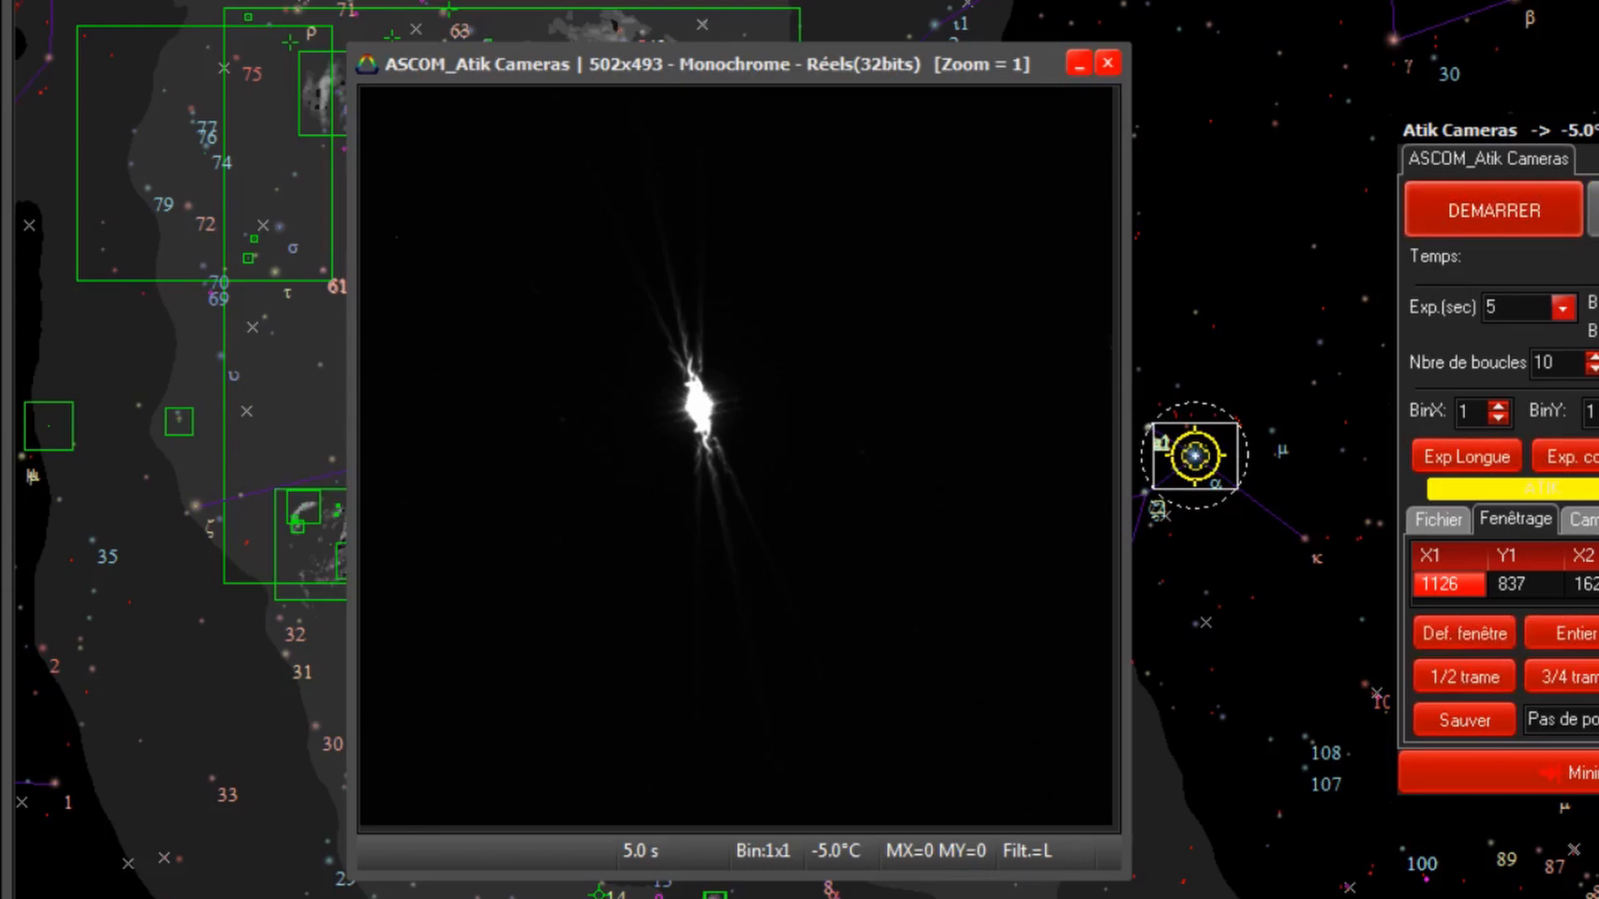
pyautogui.click(1536, 203)
pyautogui.click(1535, 203)
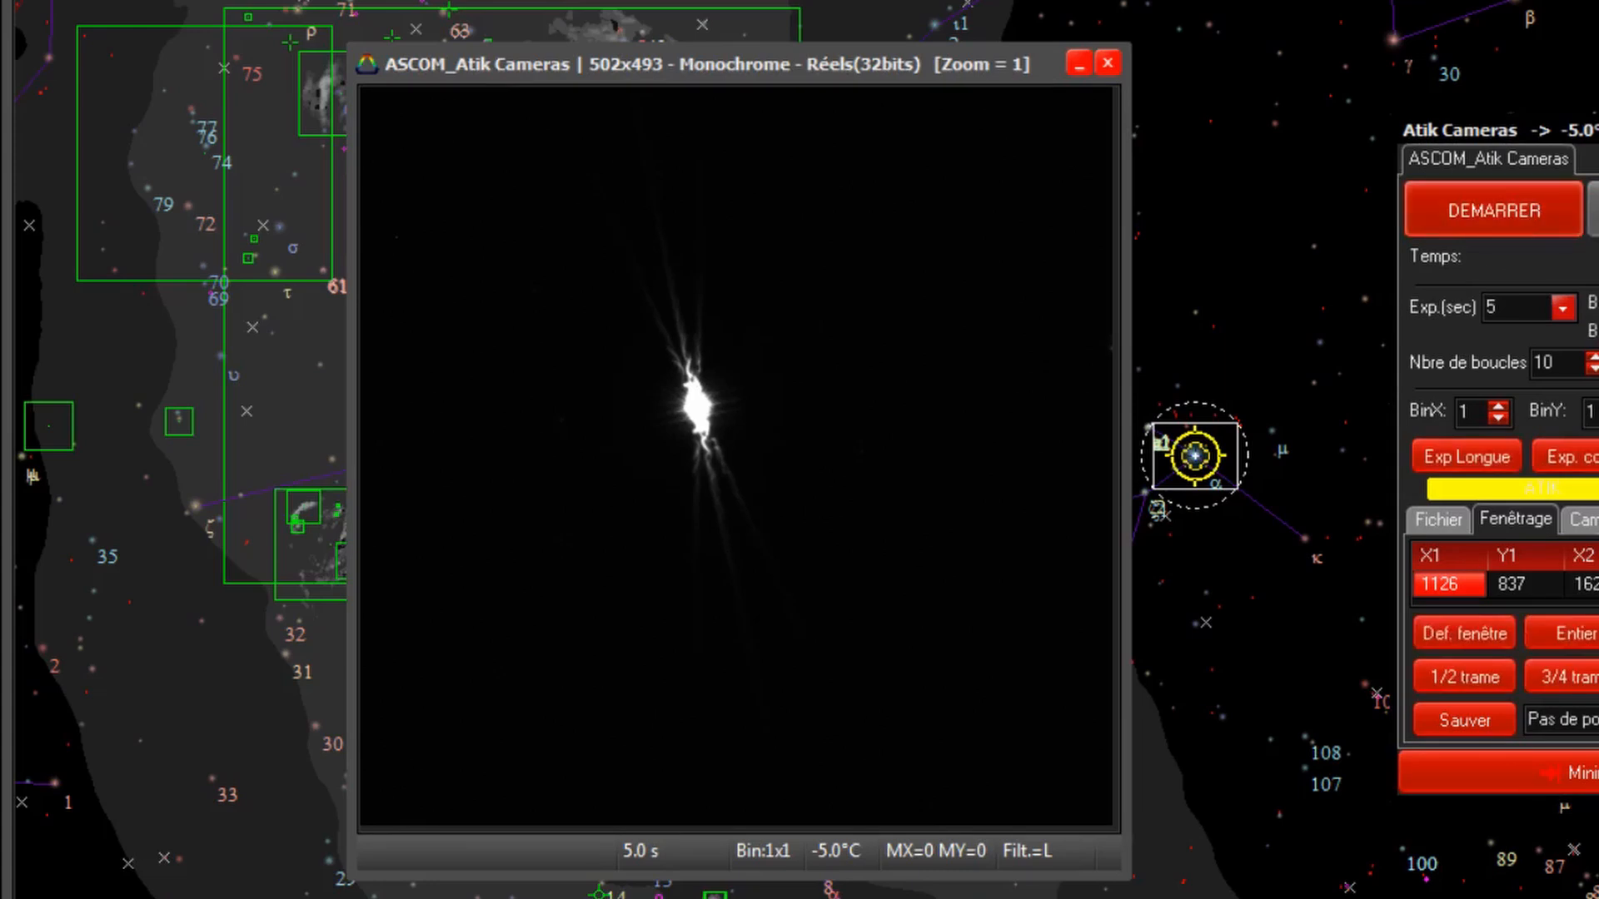
pyautogui.click(1505, 211)
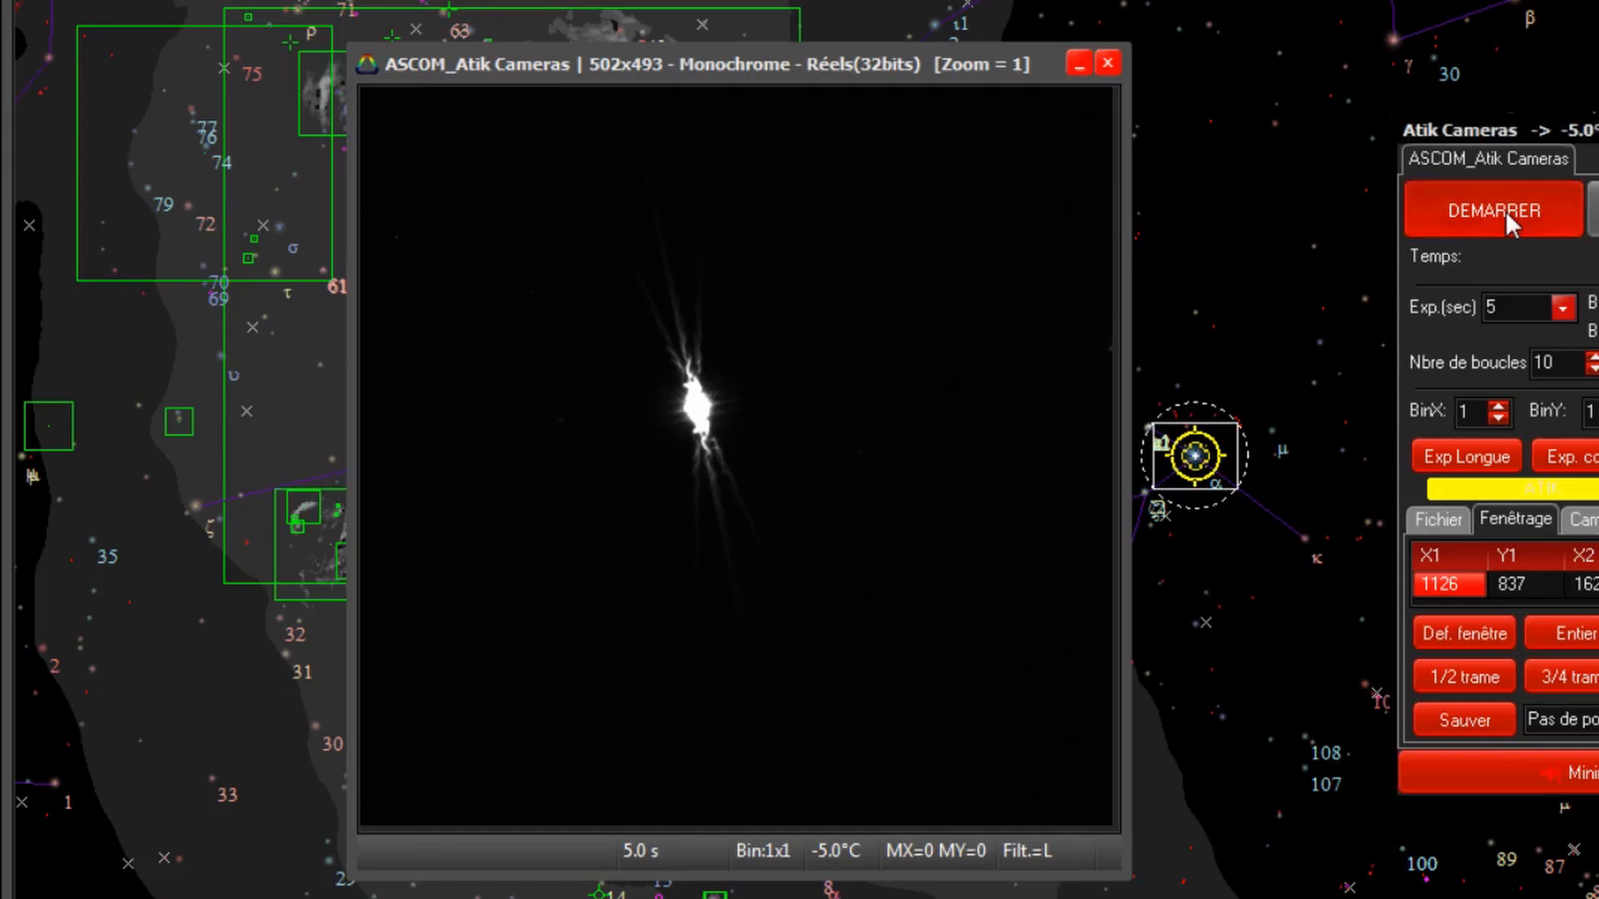
pyautogui.click(1505, 210)
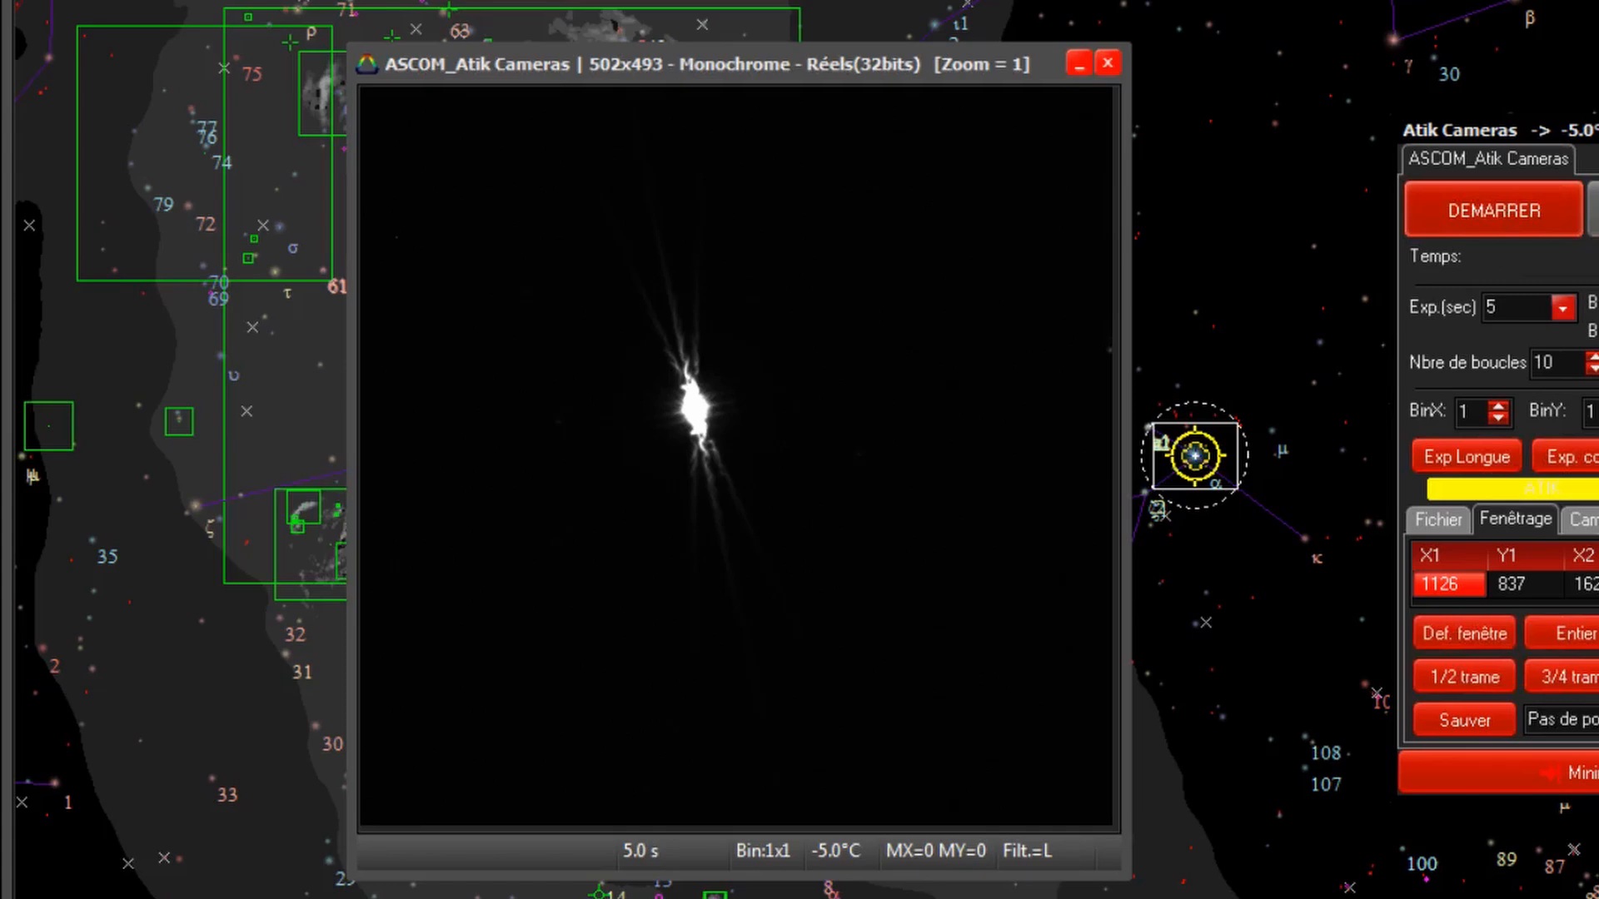
pyautogui.click(1519, 215)
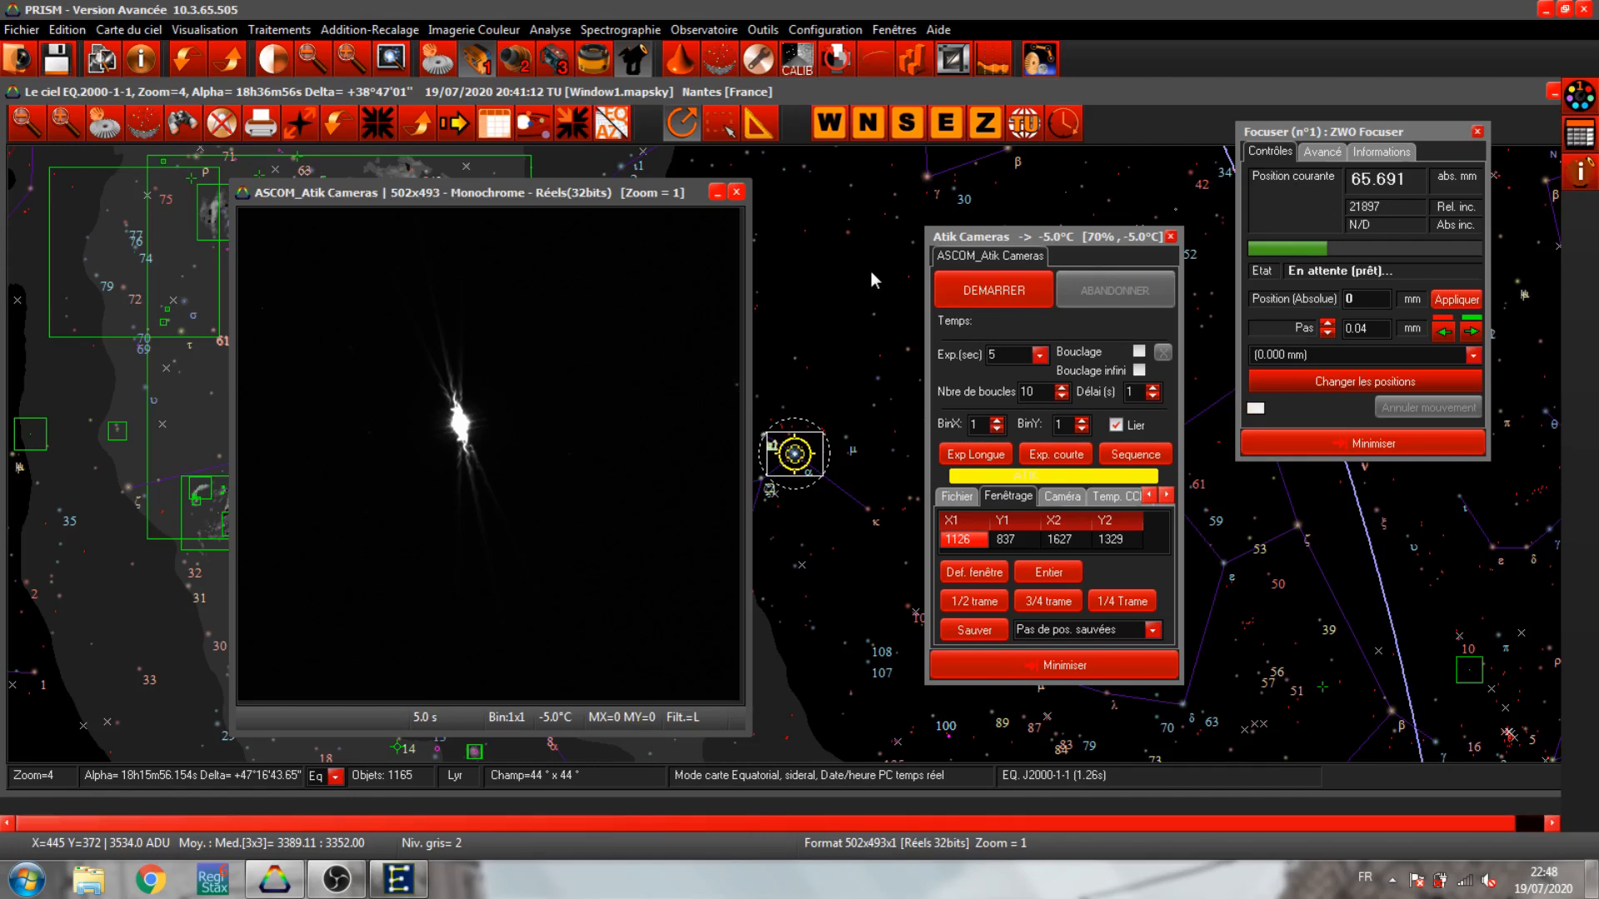
# - Disconnect the equipment, enable backlash compensation with a value of 240 for the main ASCOM focuser, and reconnect
pyautogui.click(641, 73)
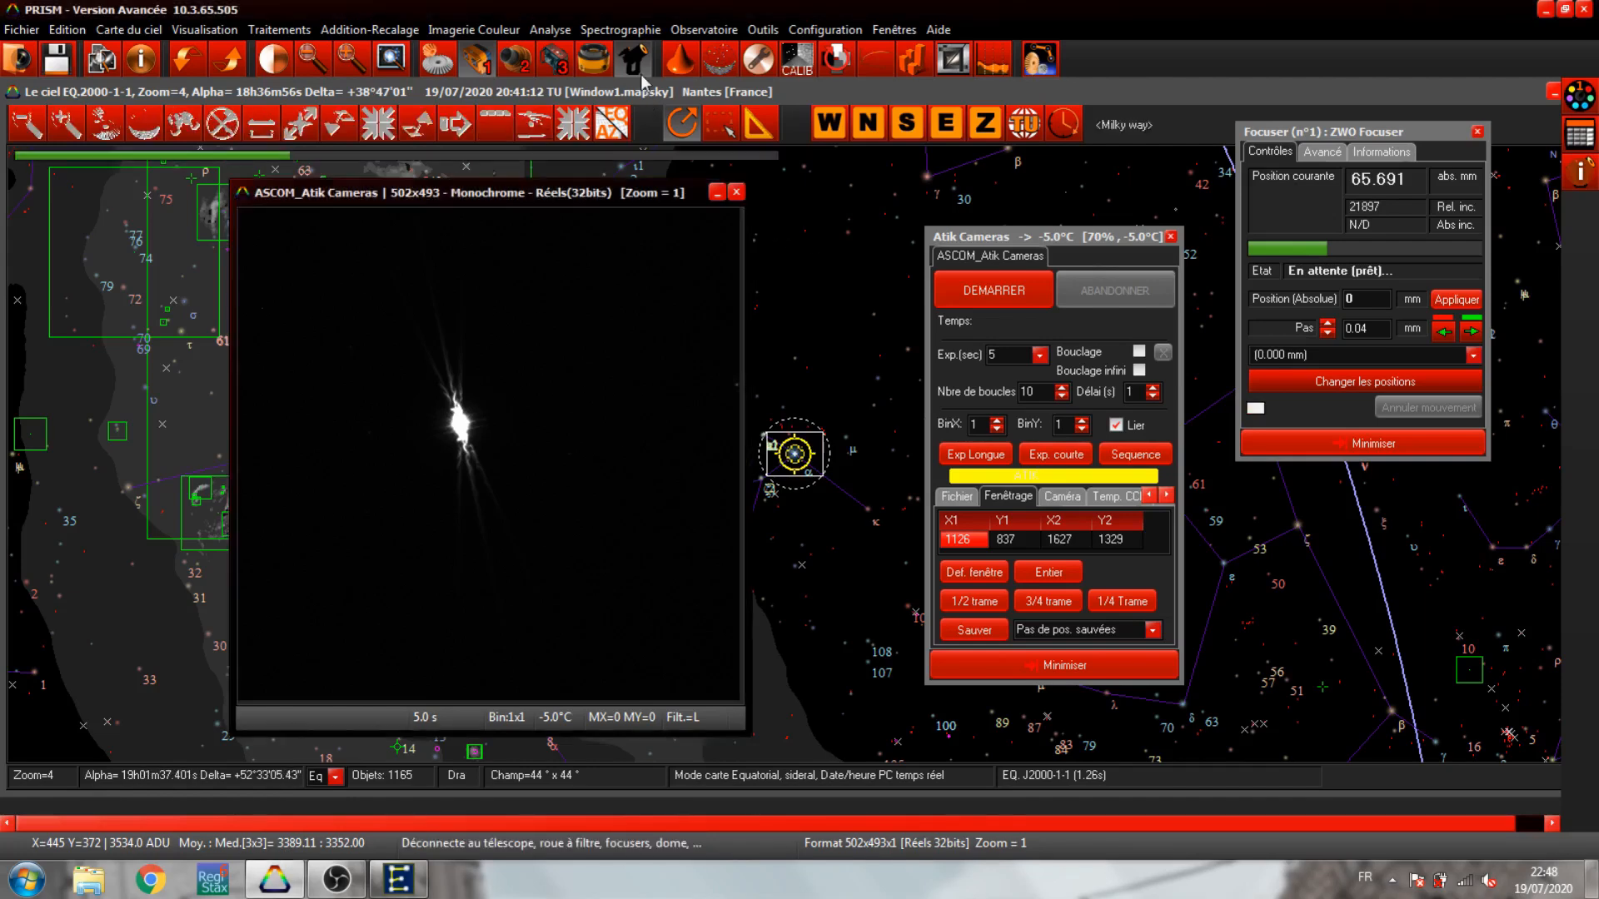
pyautogui.click(809, 32)
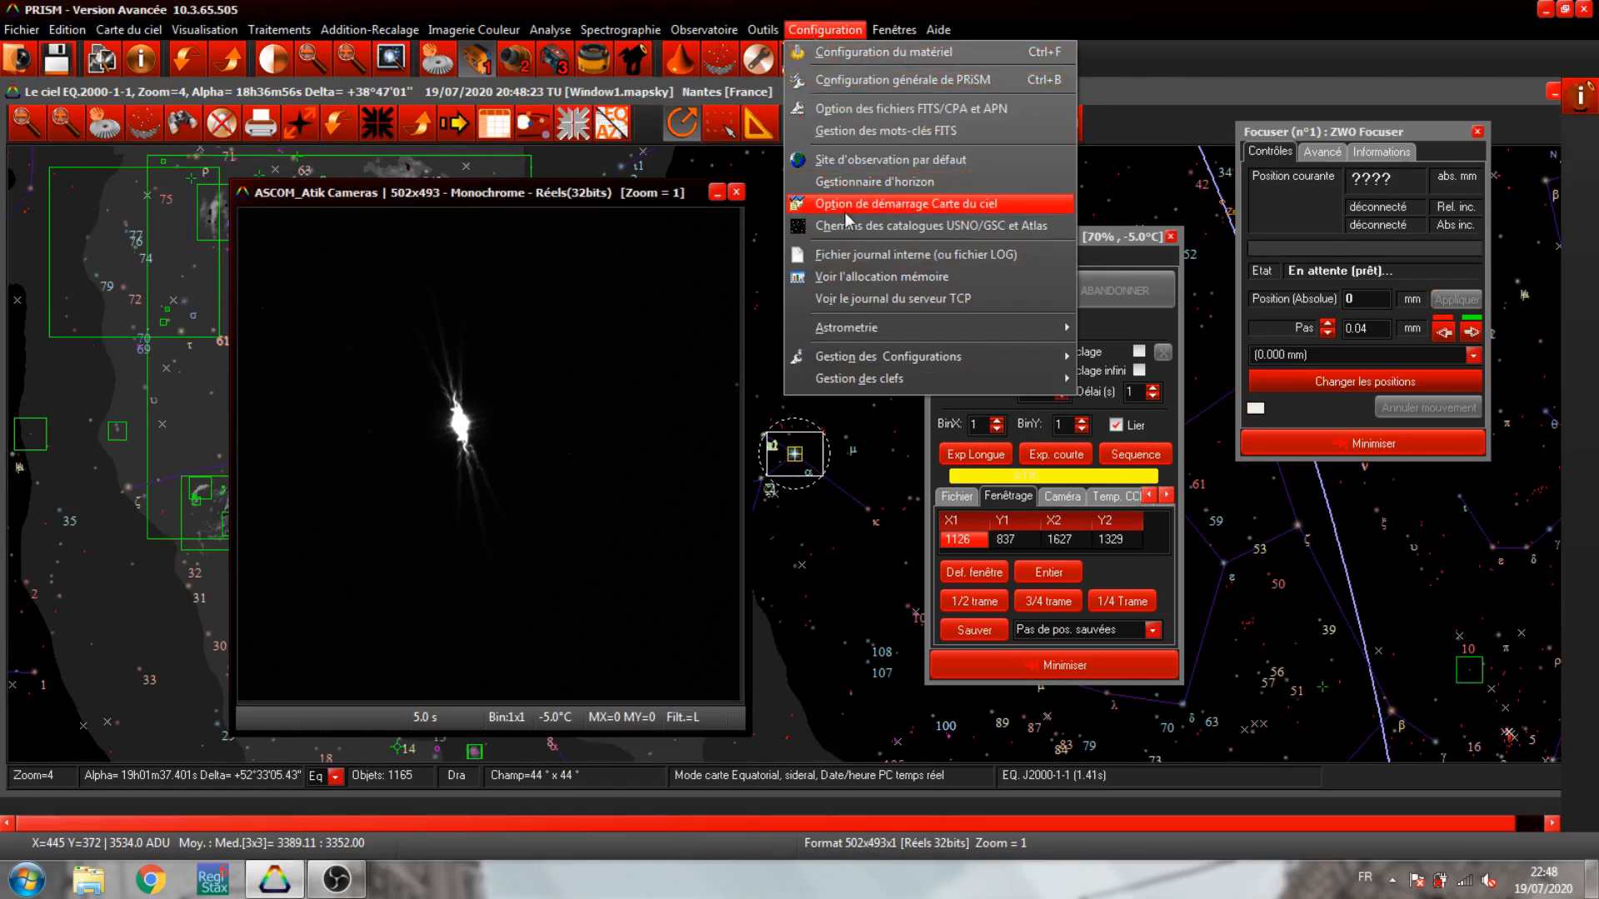
pyautogui.click(869, 55)
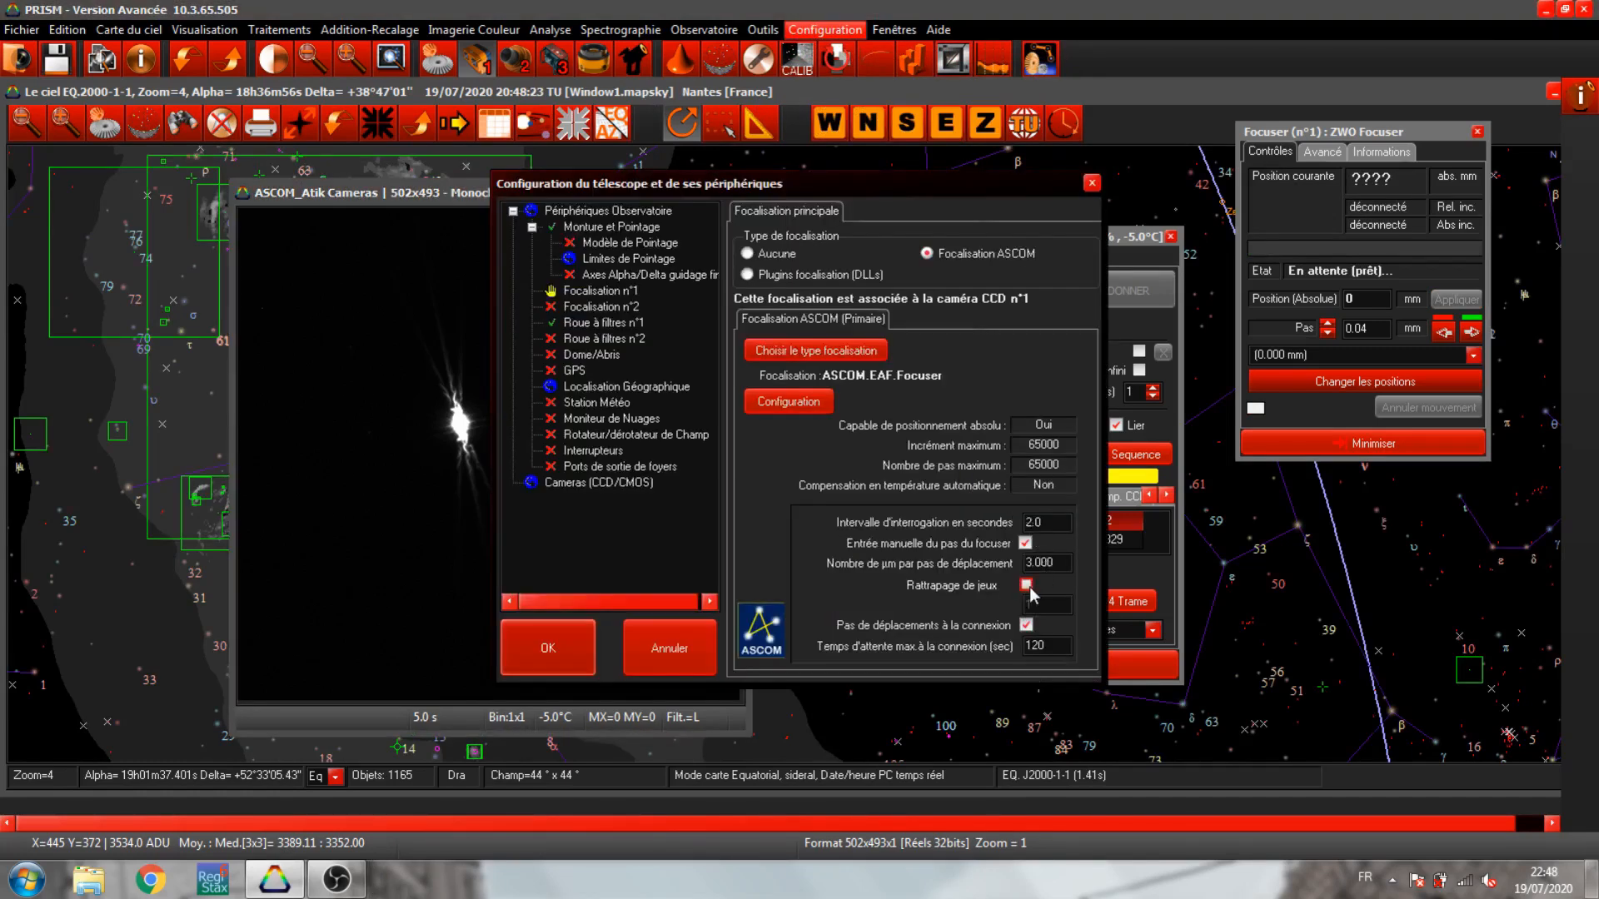
pyautogui.click(1026, 586)
pyautogui.write('240')
pyautogui.click(528, 653)
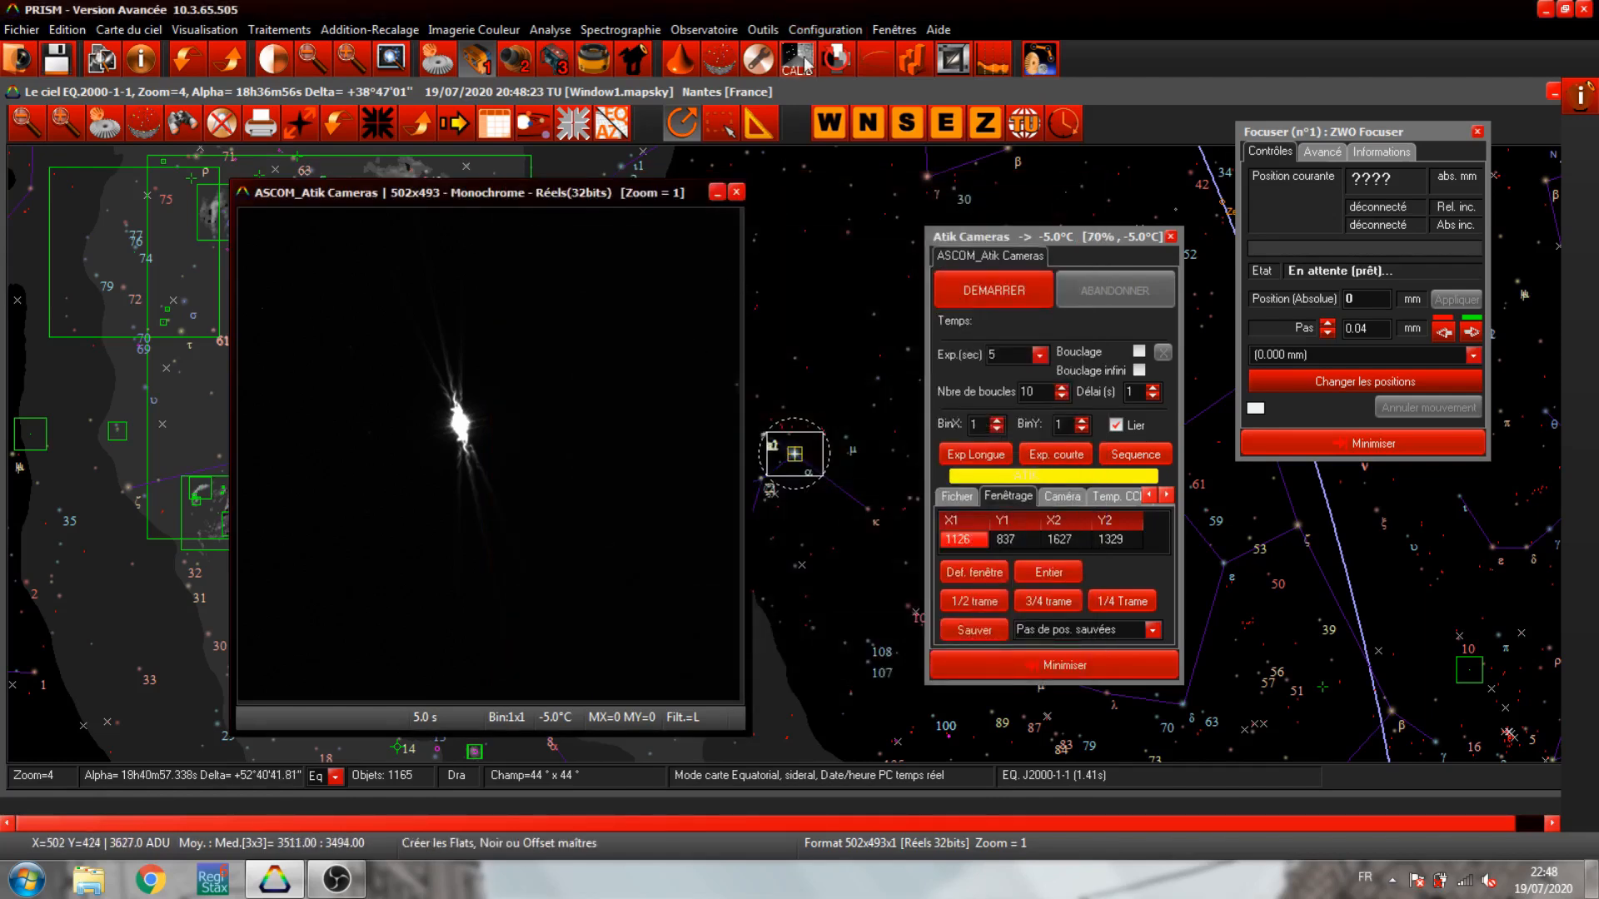
pyautogui.click(645, 67)
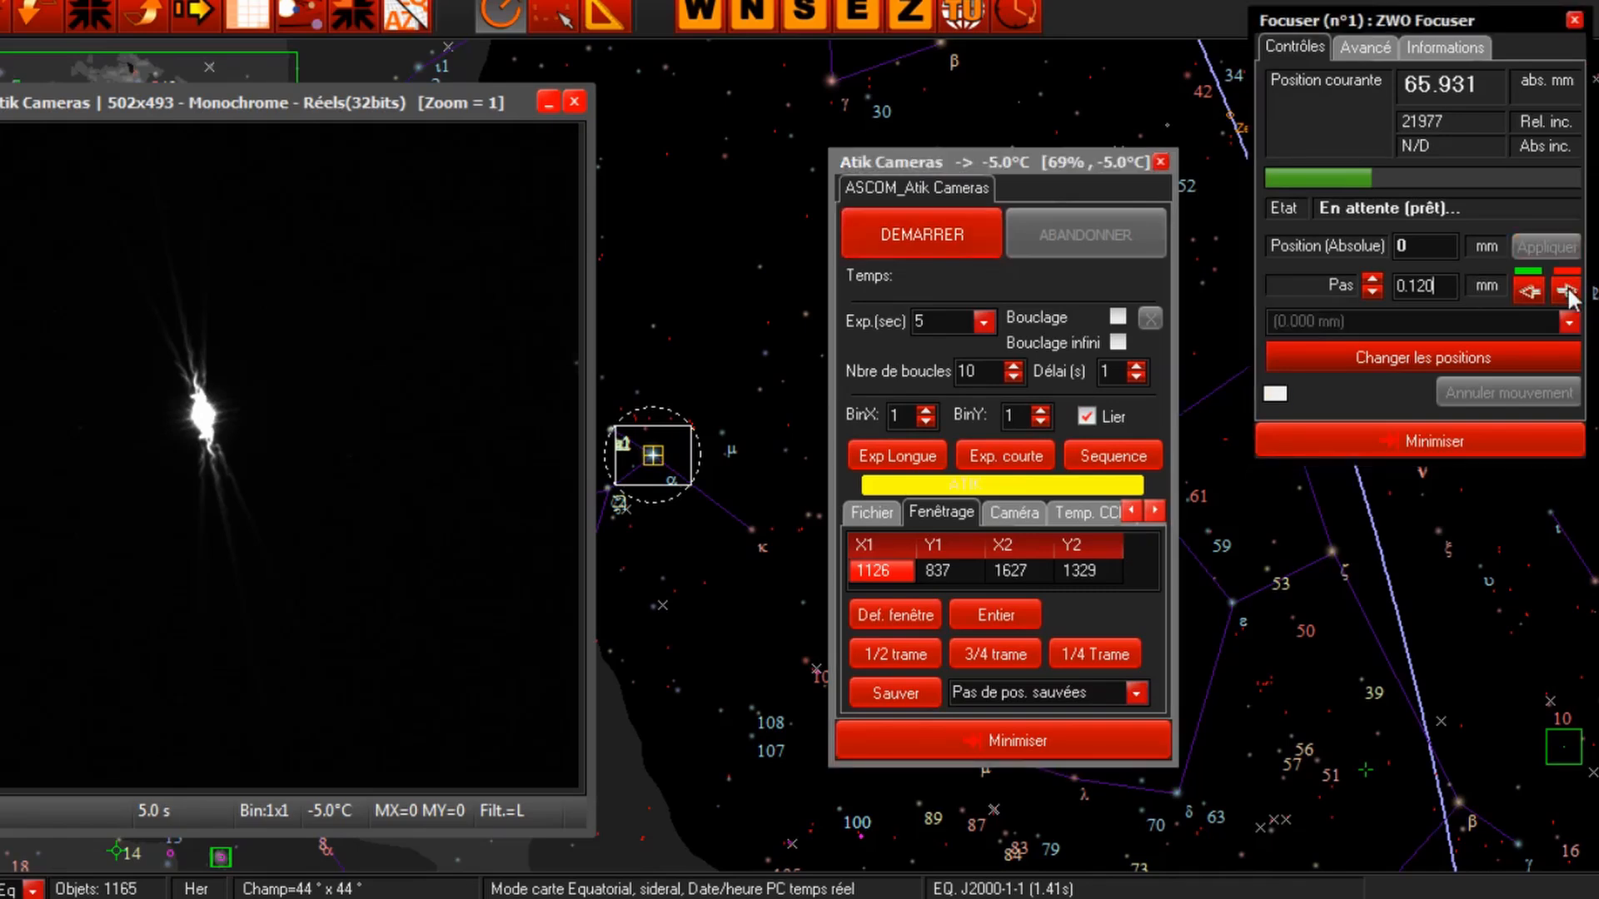
# - Raise the focuser by one 0.120 mm step and return it to 65.931 mm, taking a 5-second exposure at each position
pyautogui.click(1568, 291)
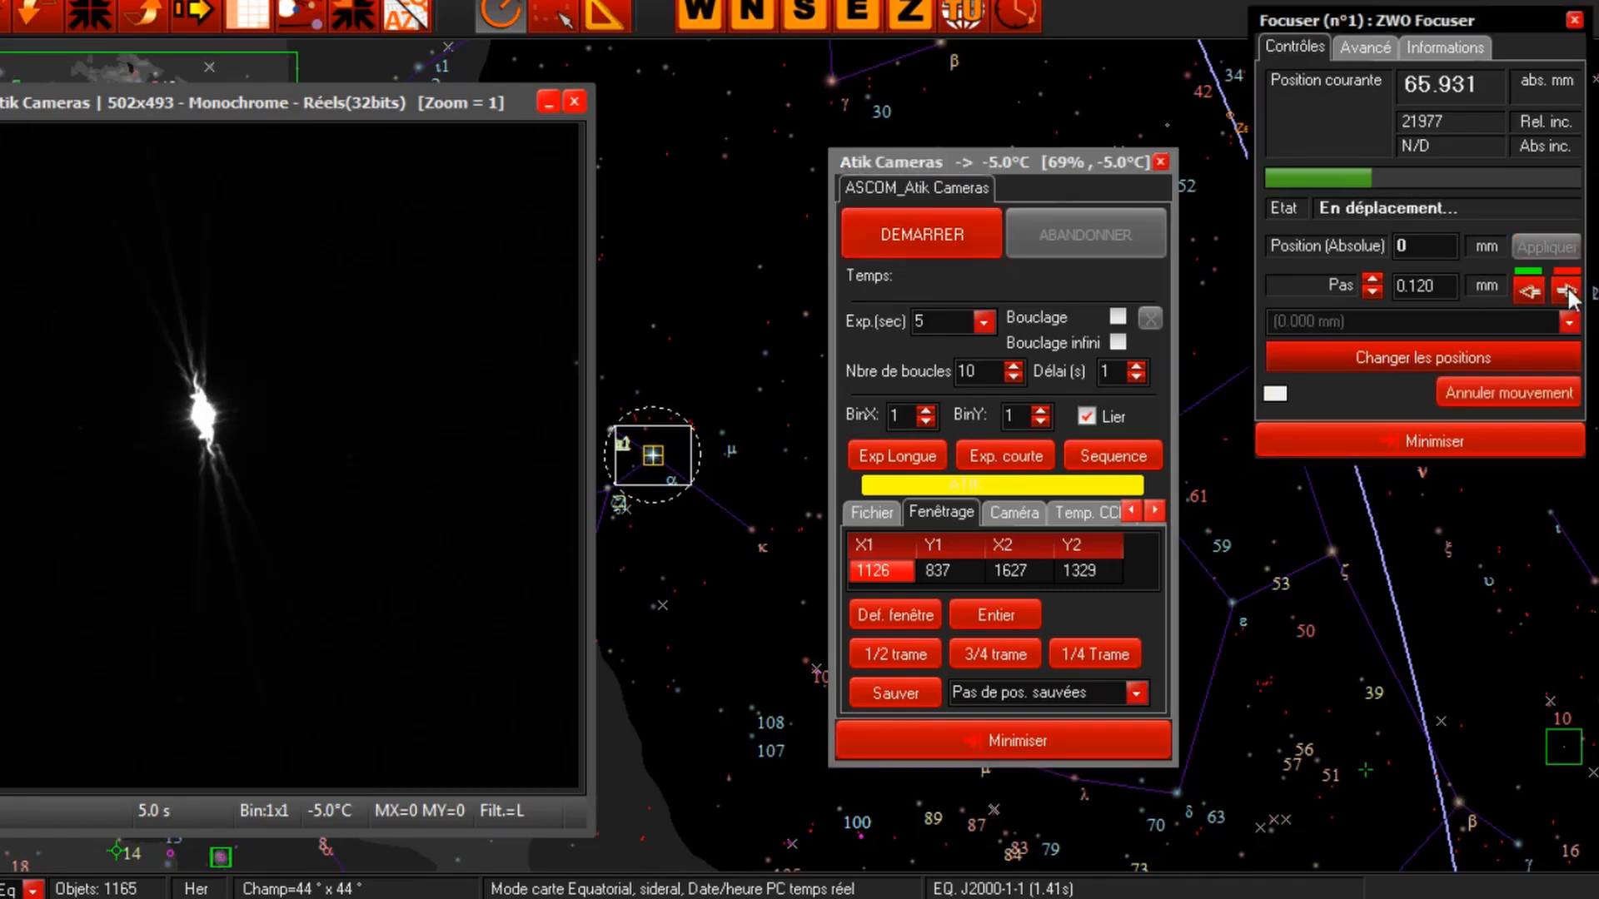
pyautogui.click(948, 242)
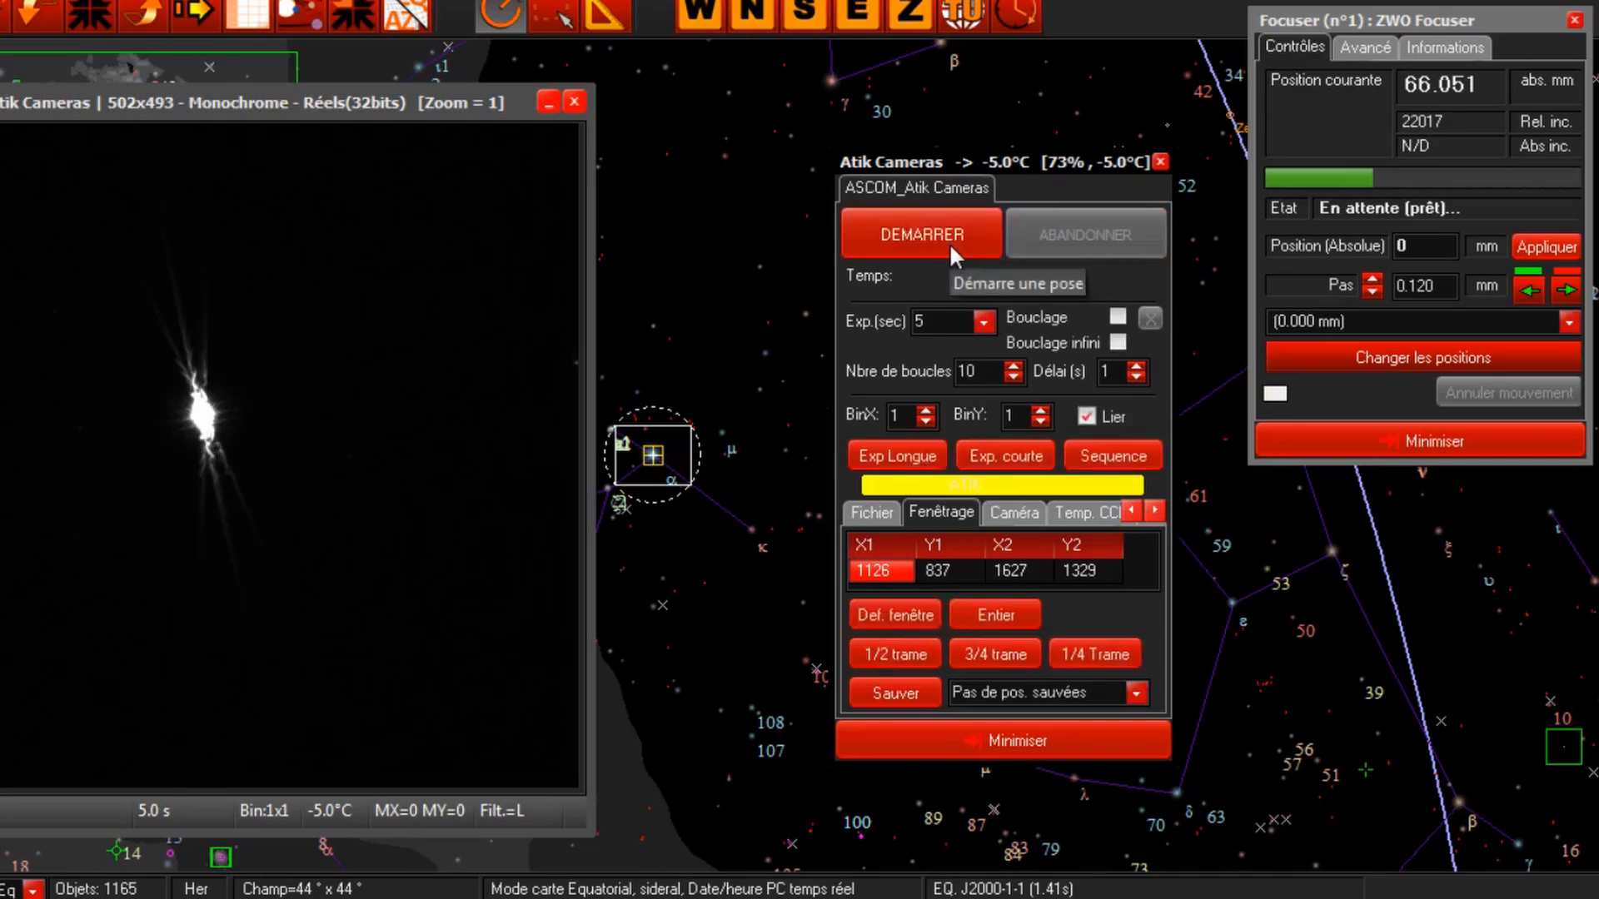
pyautogui.click(1514, 294)
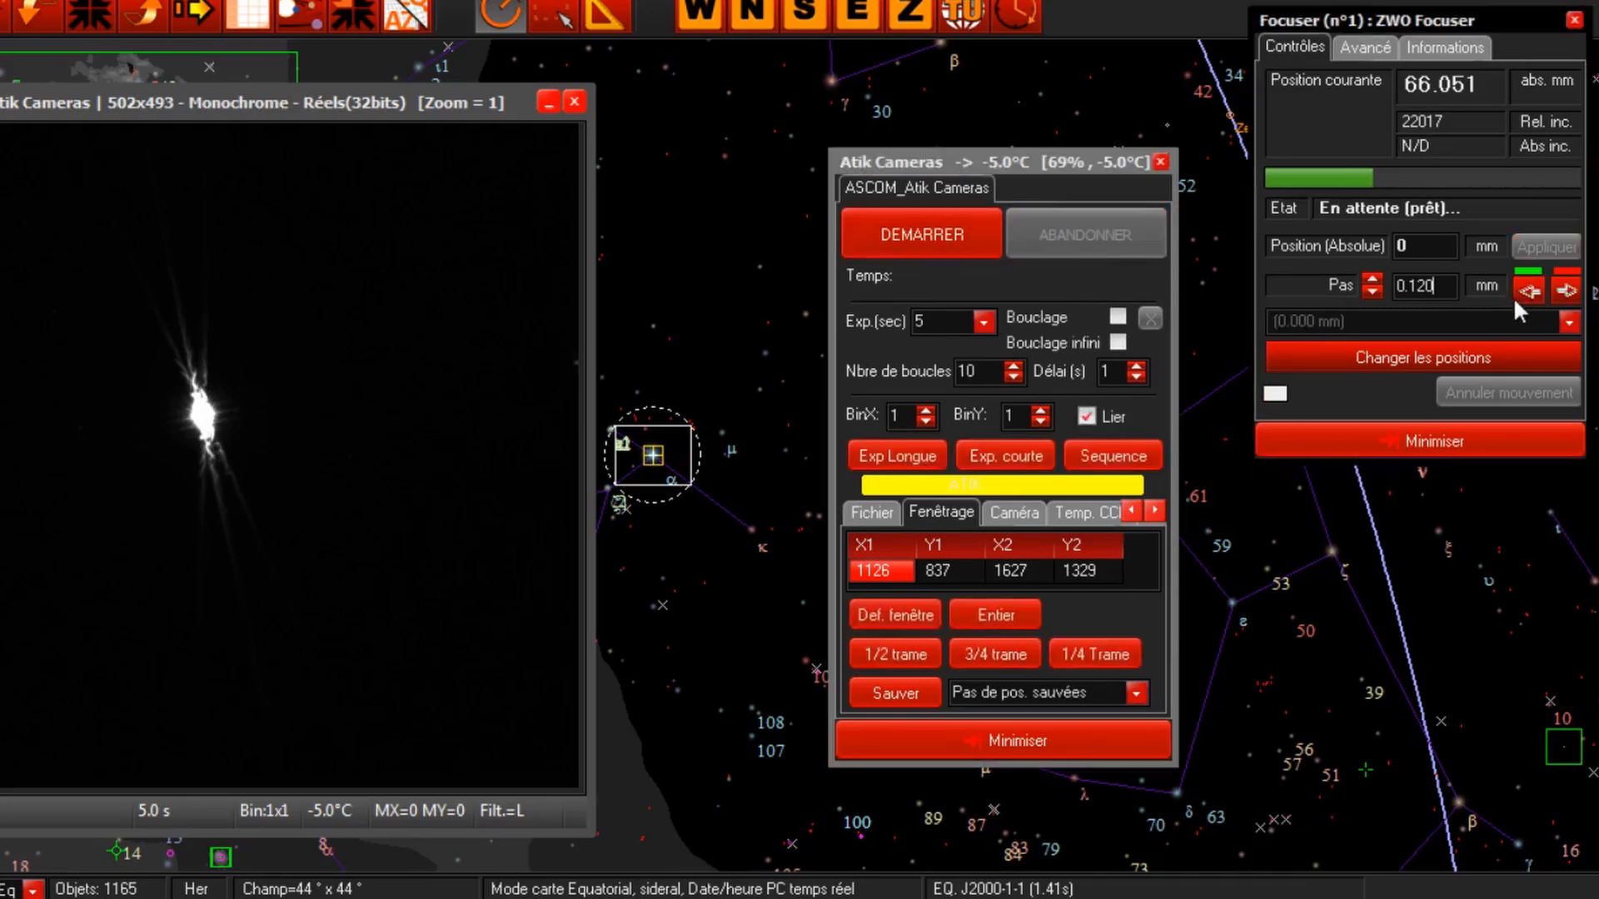
pyautogui.click(949, 242)
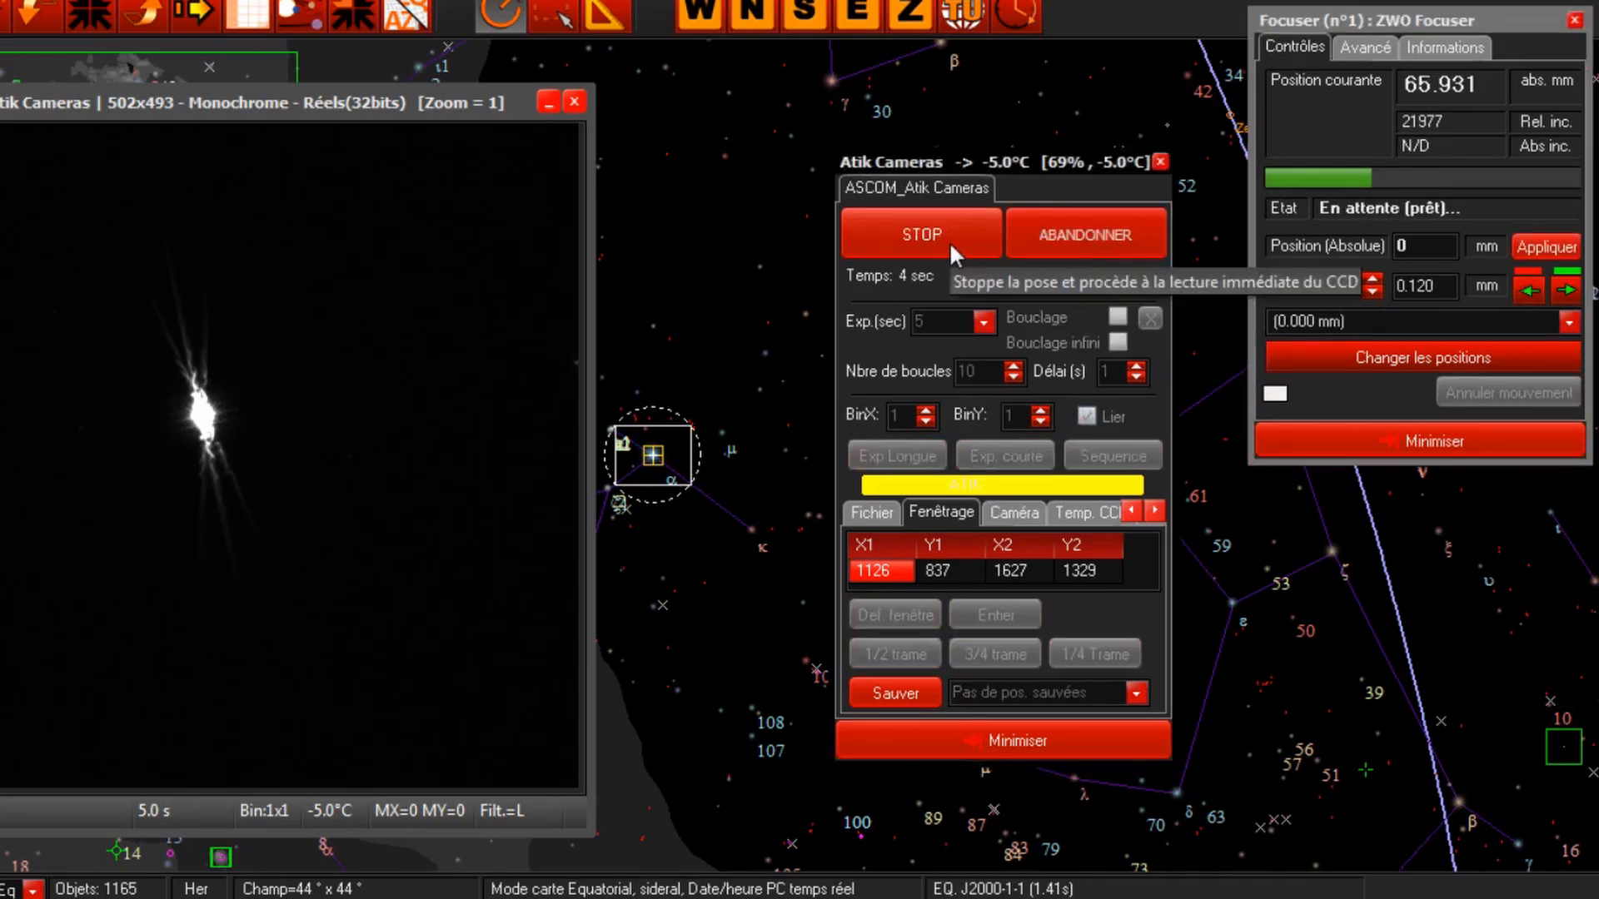
pyautogui.click(949, 241)
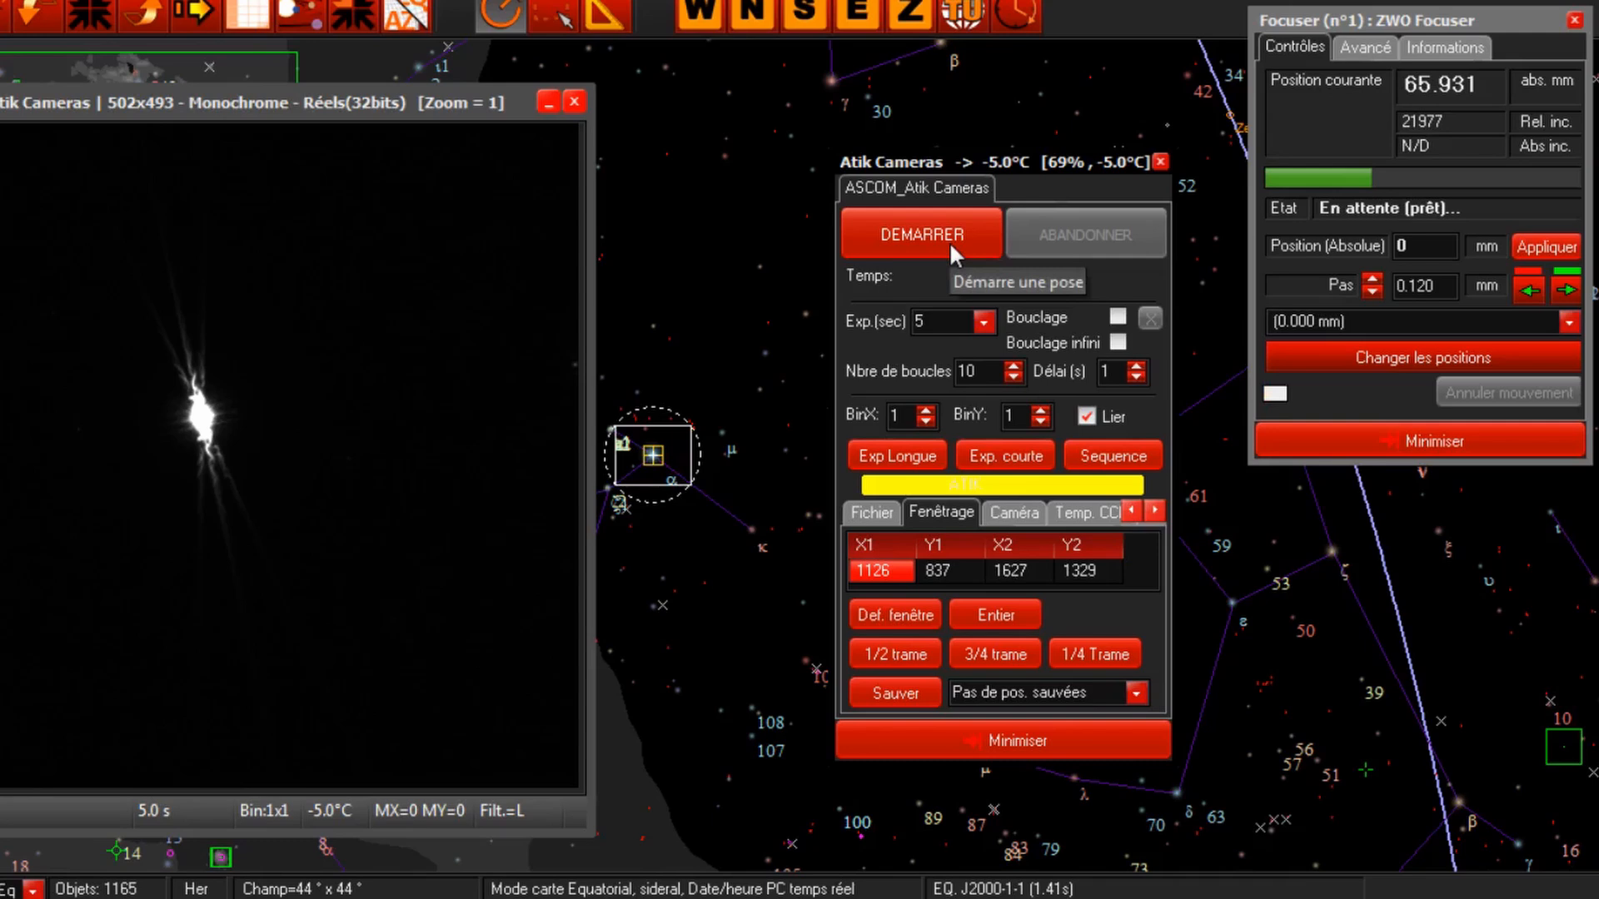